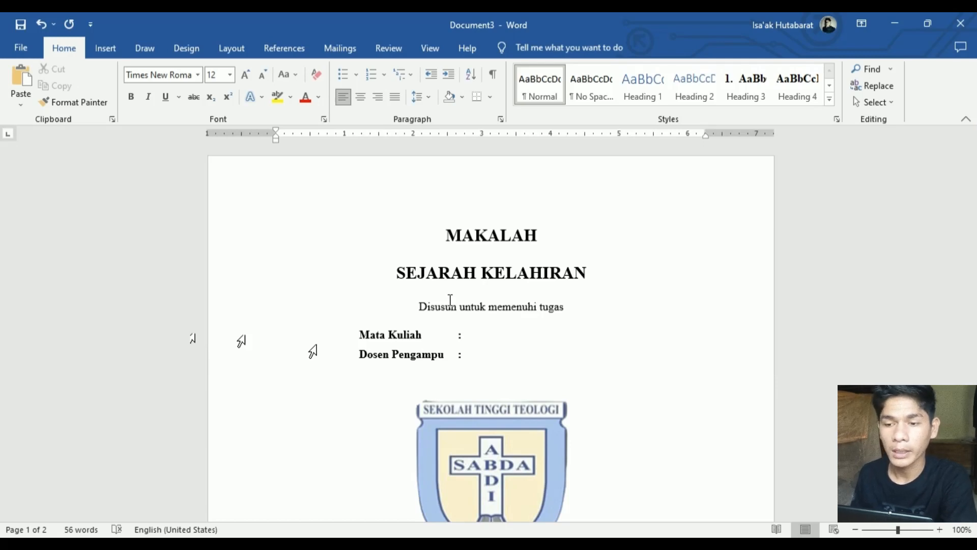
- Look through the paper's cover page and the list of section titles on the second page
click(504, 304)
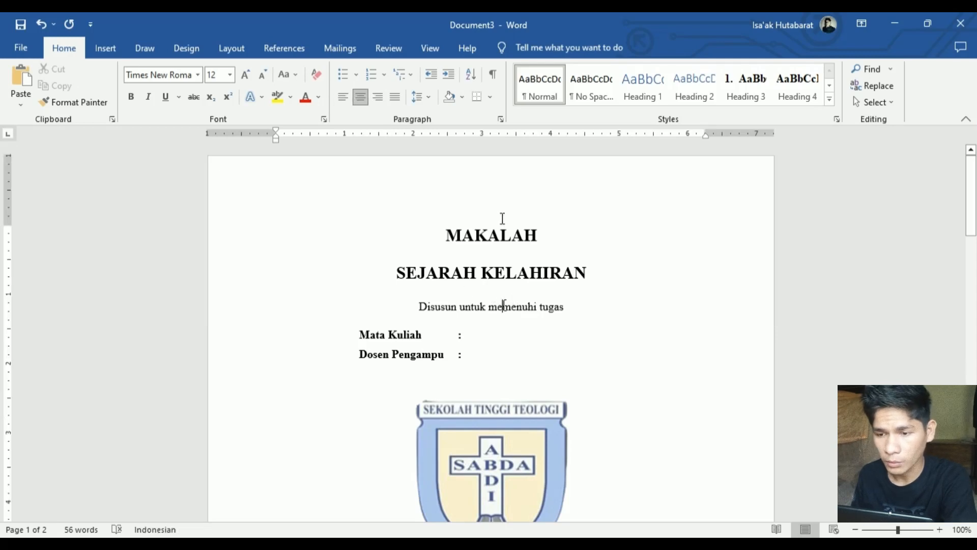
scroll(460, 247, down, 15)
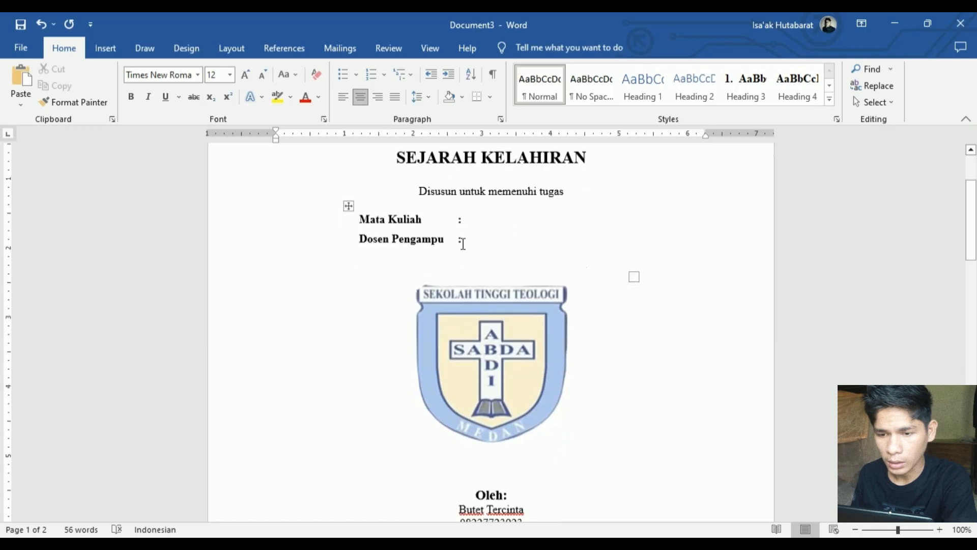
scroll(463, 244, down, 2)
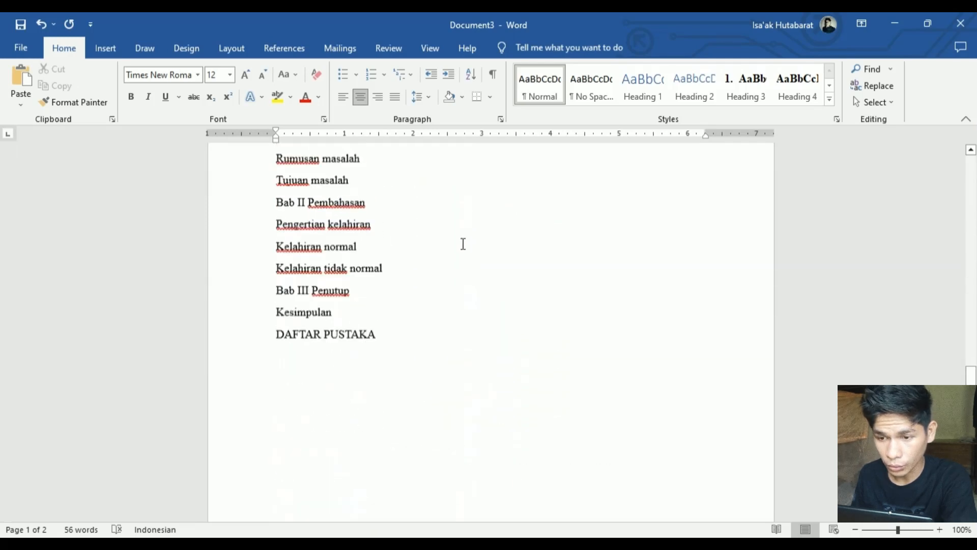
scroll(463, 244, up, 8)
scroll(463, 244, up, 8)
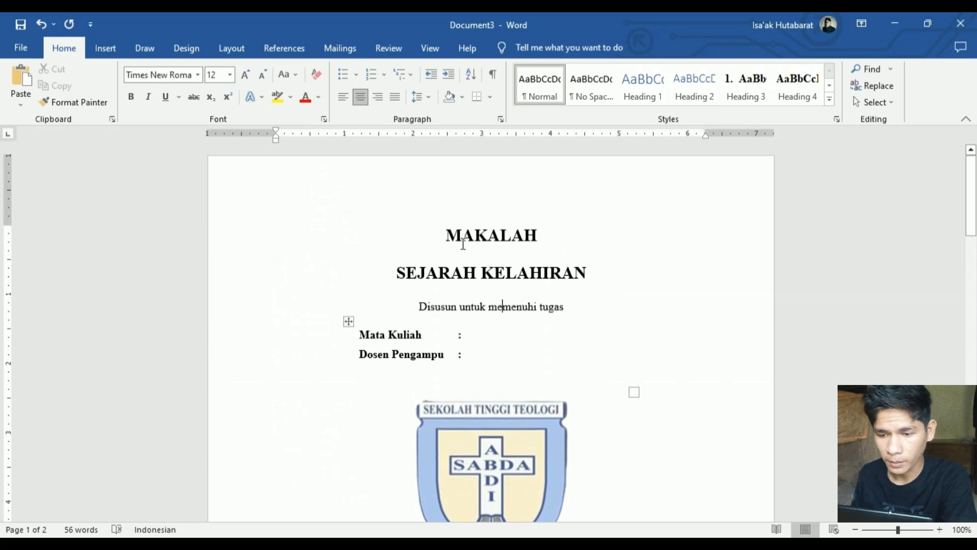
scroll(463, 244, down, 5)
scroll(463, 244, down, 7)
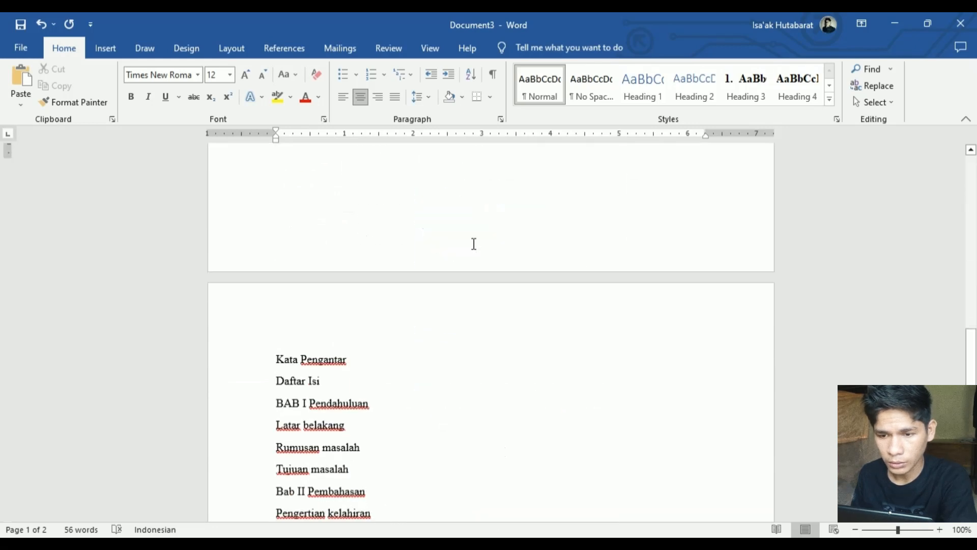
scroll(474, 244, down, 7)
scroll(473, 241, up, 5)
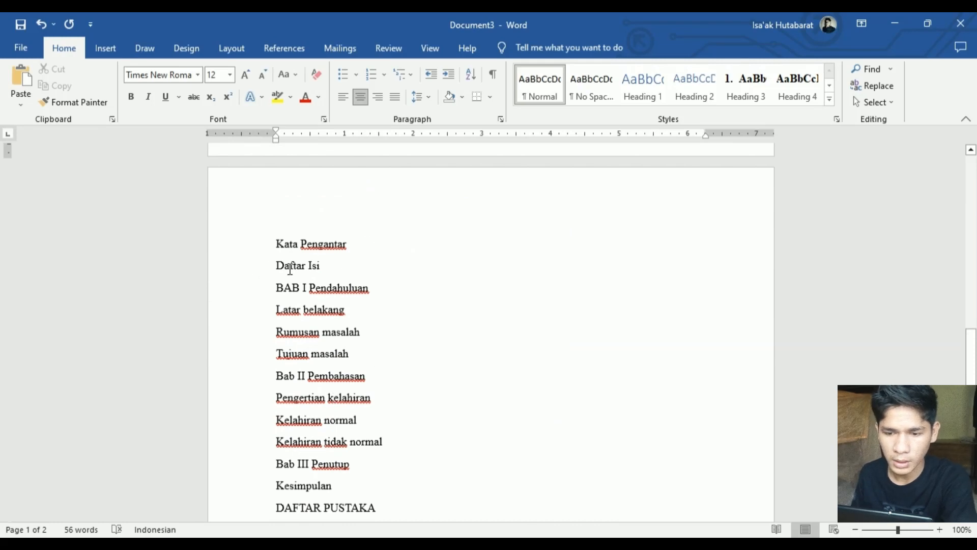
scroll(384, 400, down, 2)
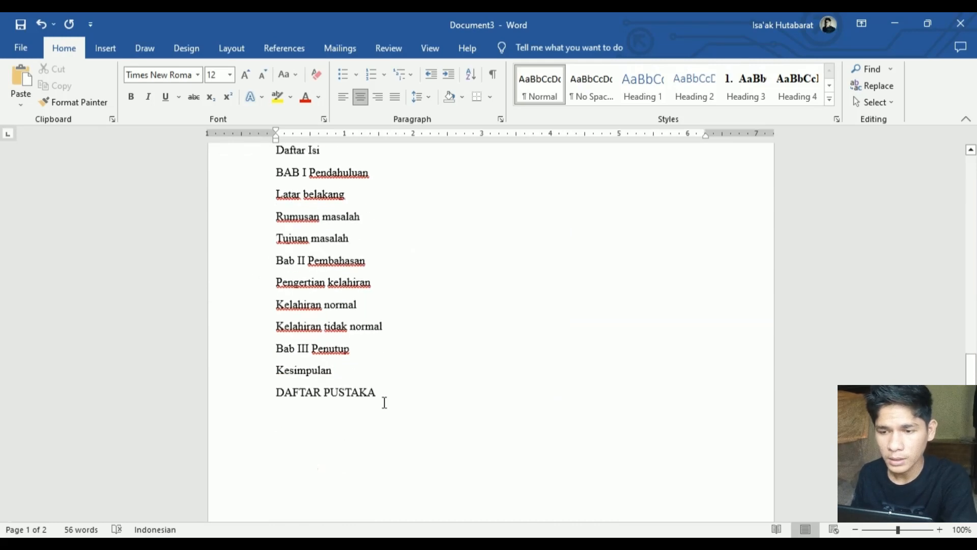
scroll(550, 457, up, 10)
scroll(533, 417, down, 10)
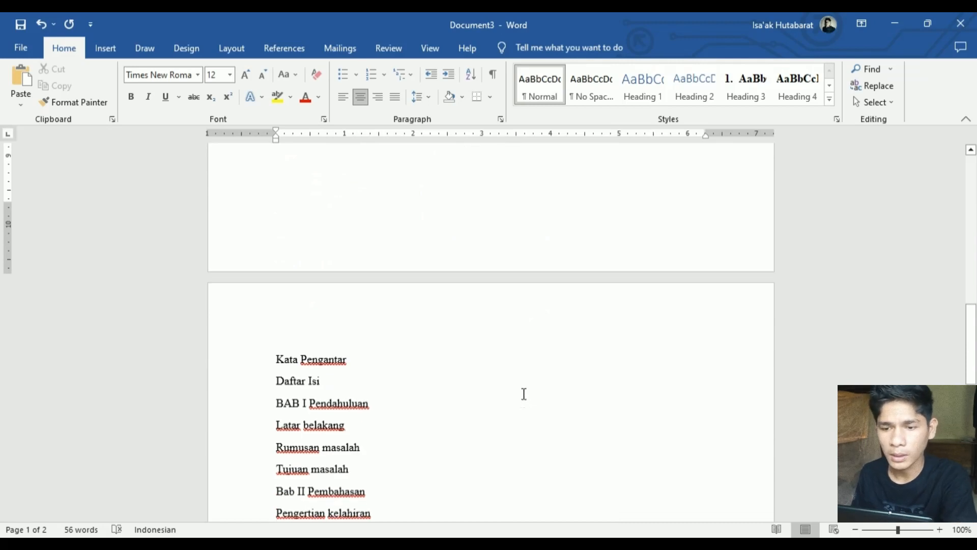
- Open the Heading 1 style for modification and set its font to Times New Roman
click(441, 372)
scroll(476, 378, down, 3)
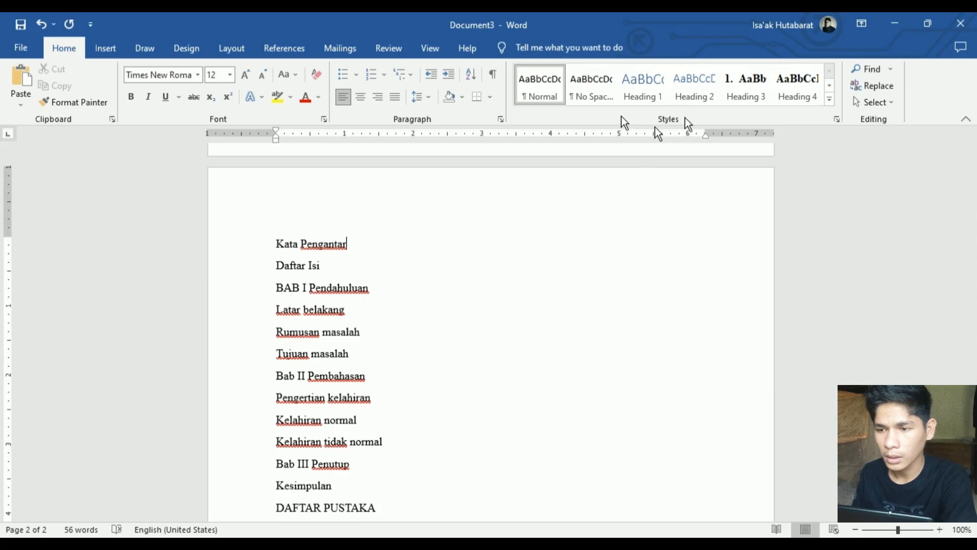
click(650, 101)
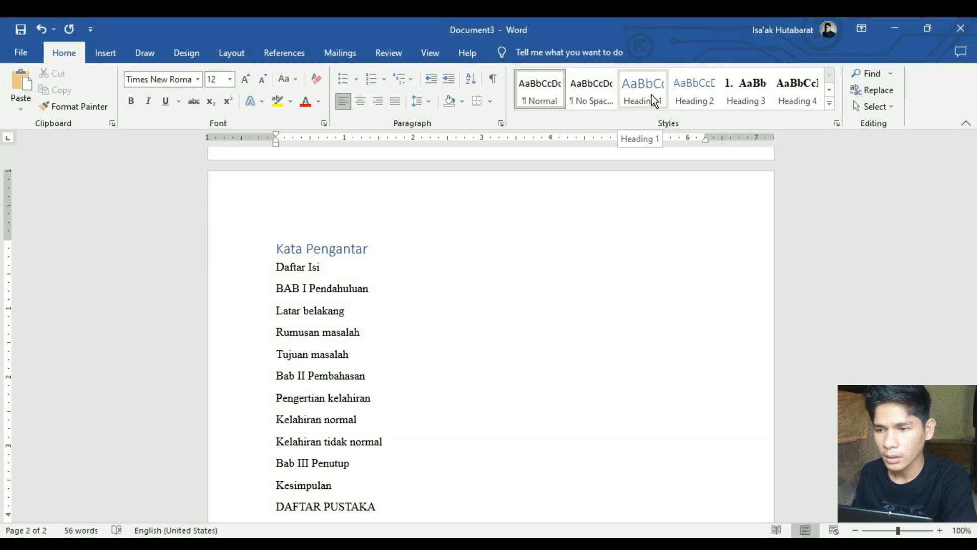
right_click(652, 94)
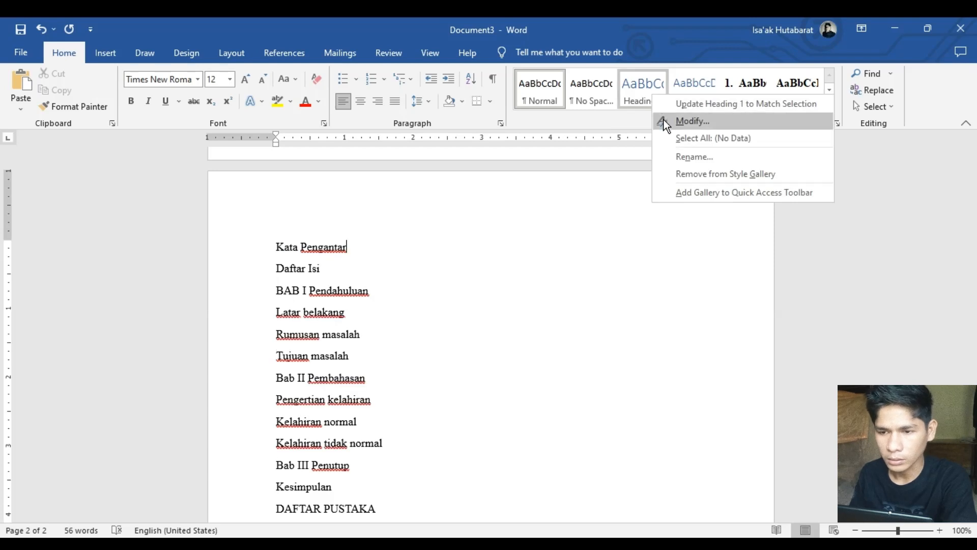
click(688, 121)
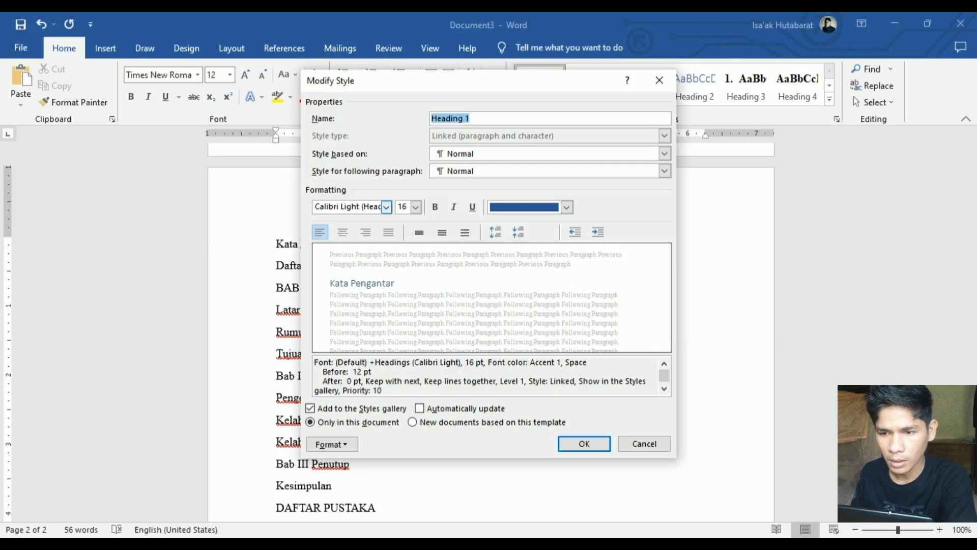
click(386, 207)
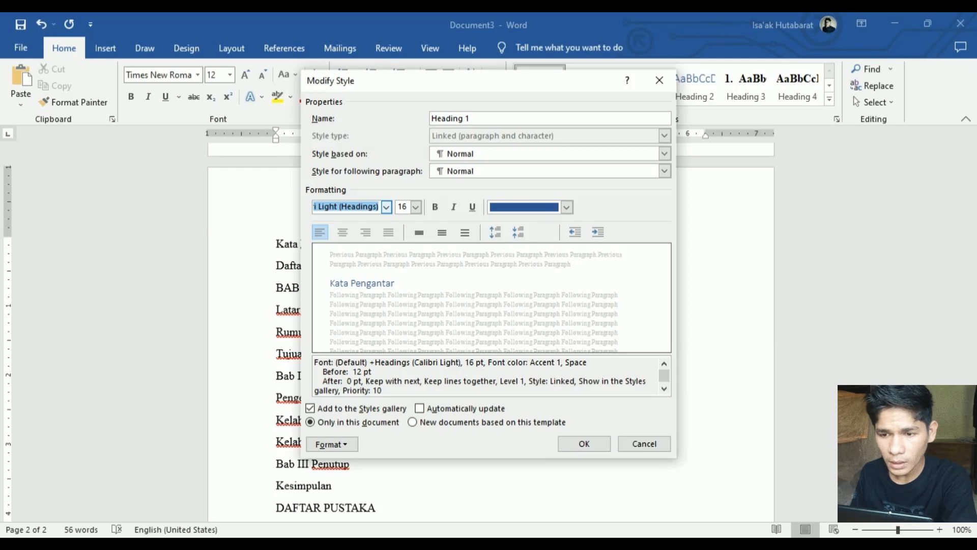
click(351, 272)
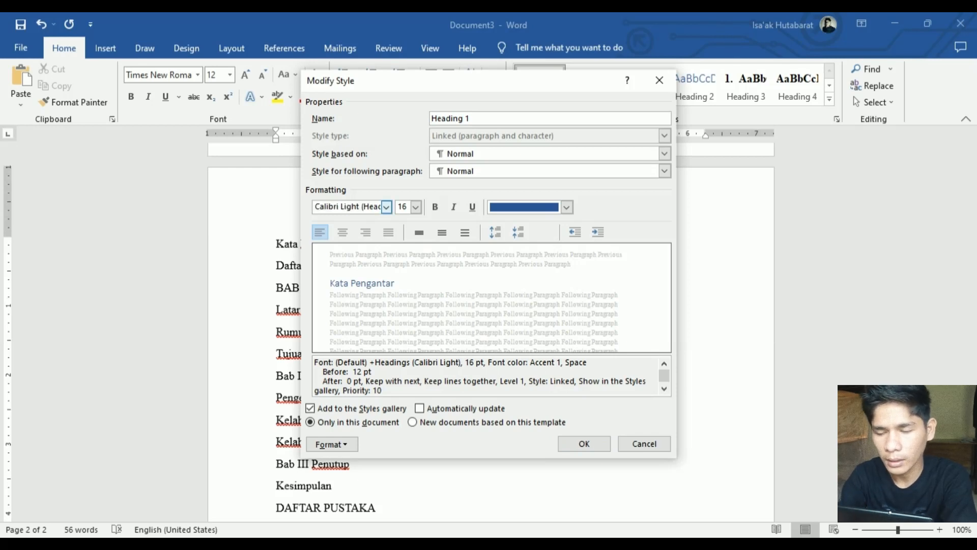
click(386, 208)
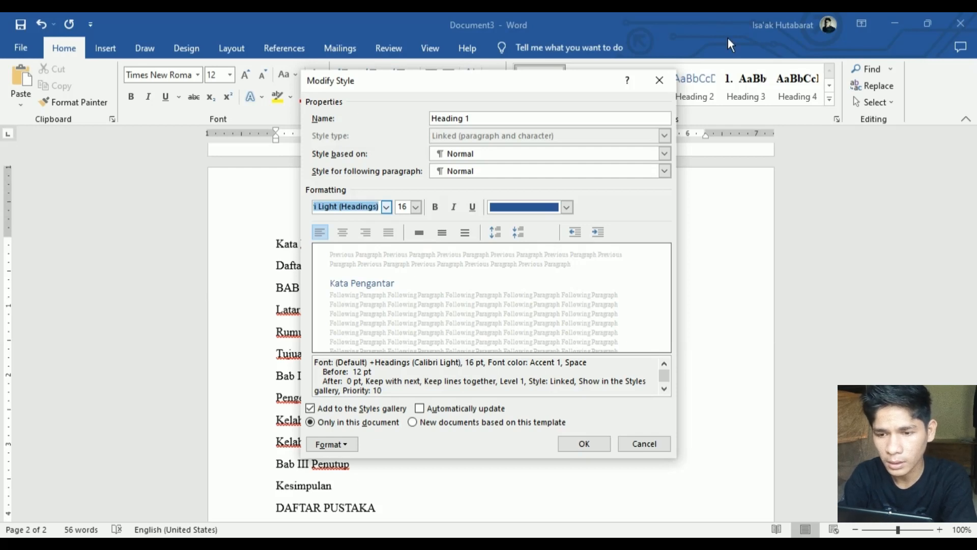
text(Times New Roman)
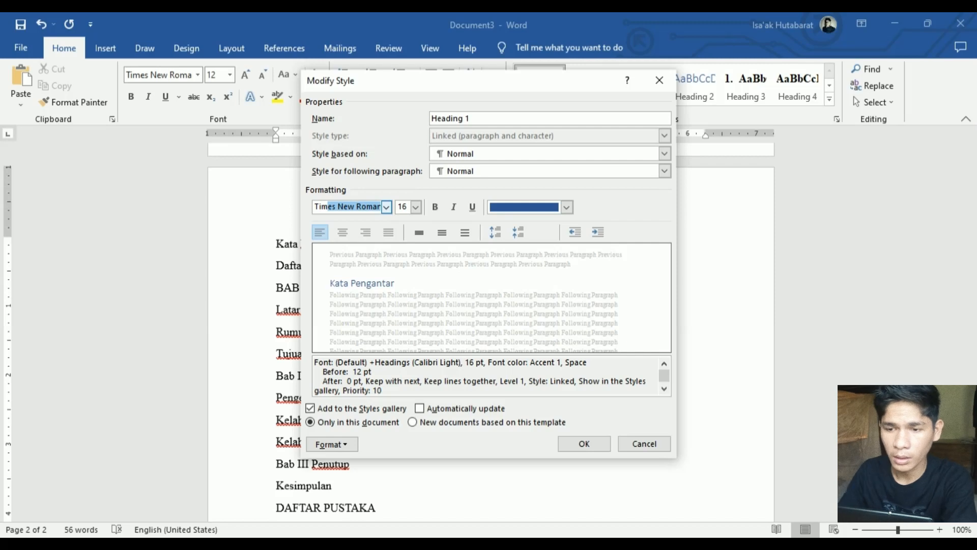
key(Return)
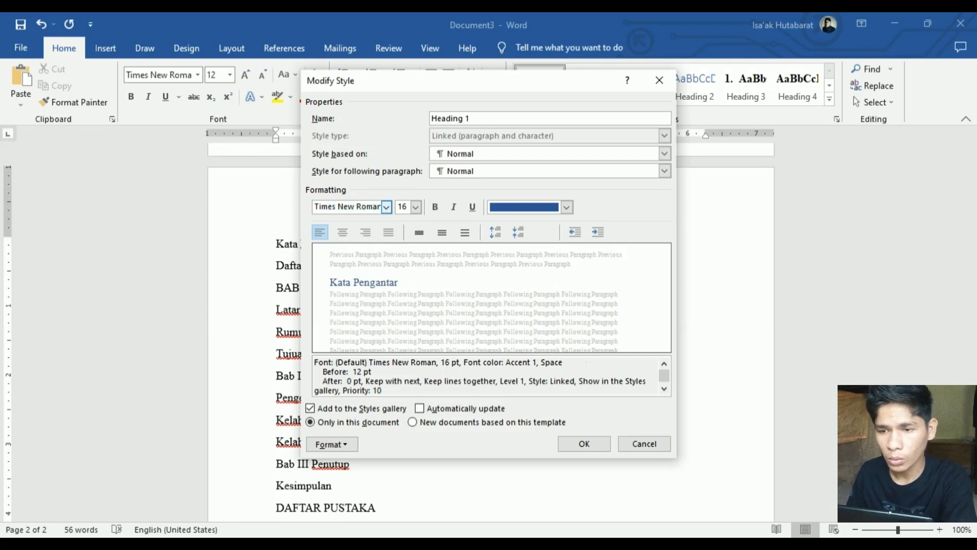
- Set the Heading 1 style to size 18, bold and black text, and save the style changes
key(Tab)
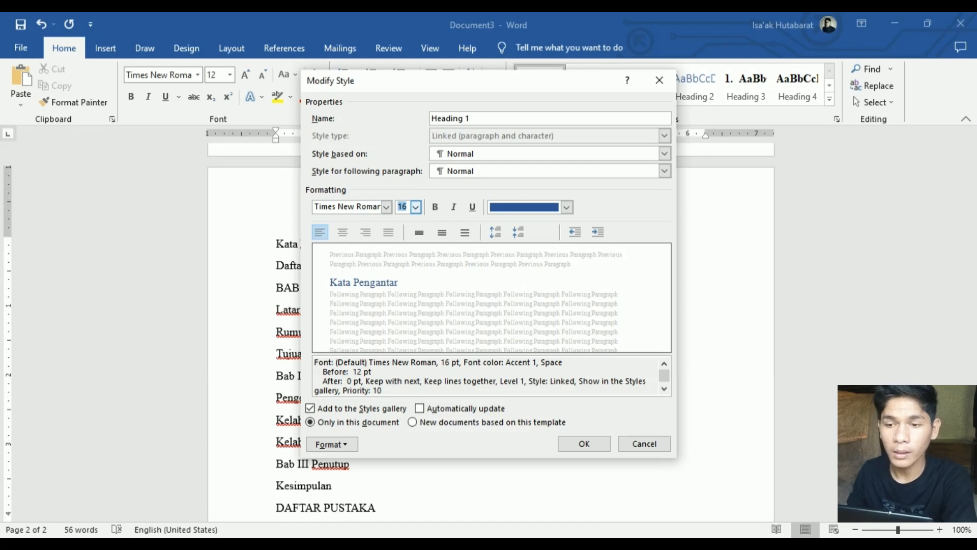
text(18)
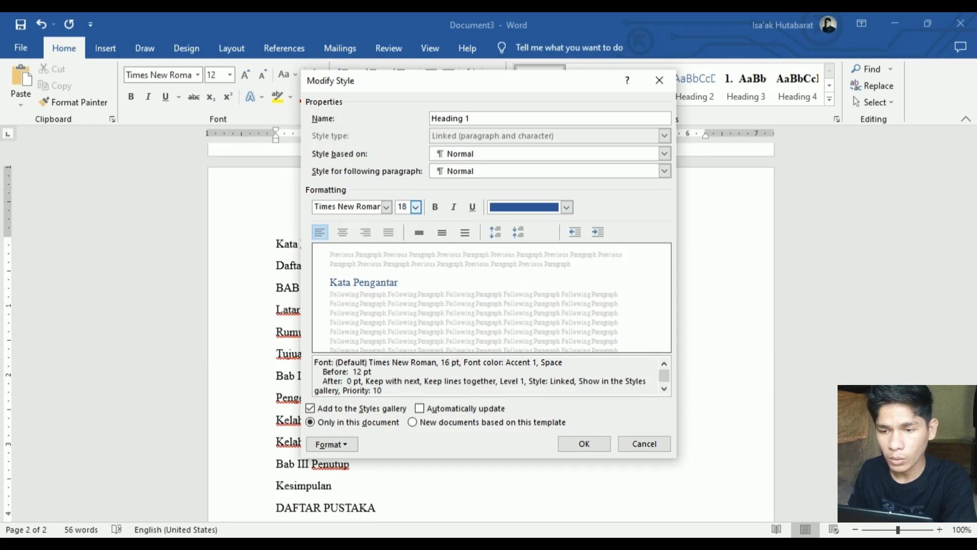
click(435, 207)
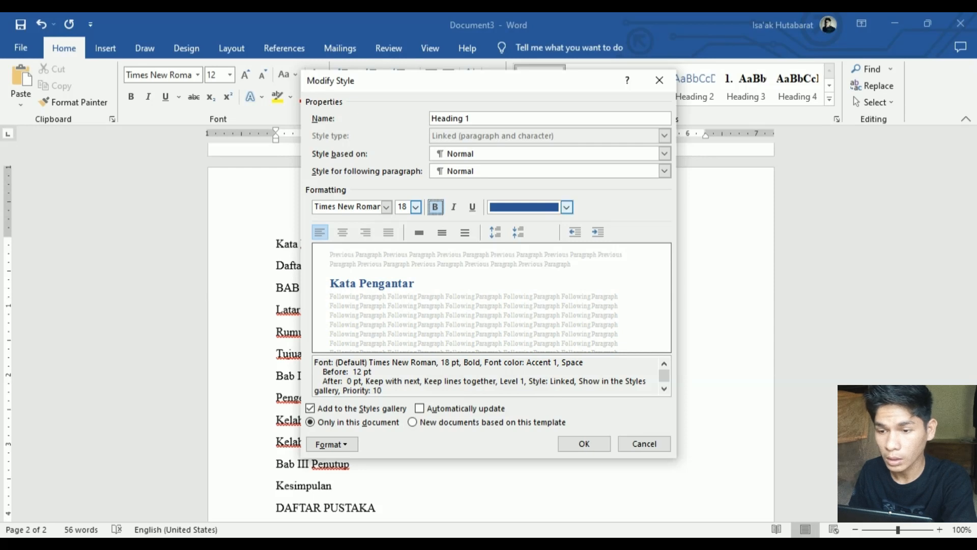
click(567, 208)
click(507, 255)
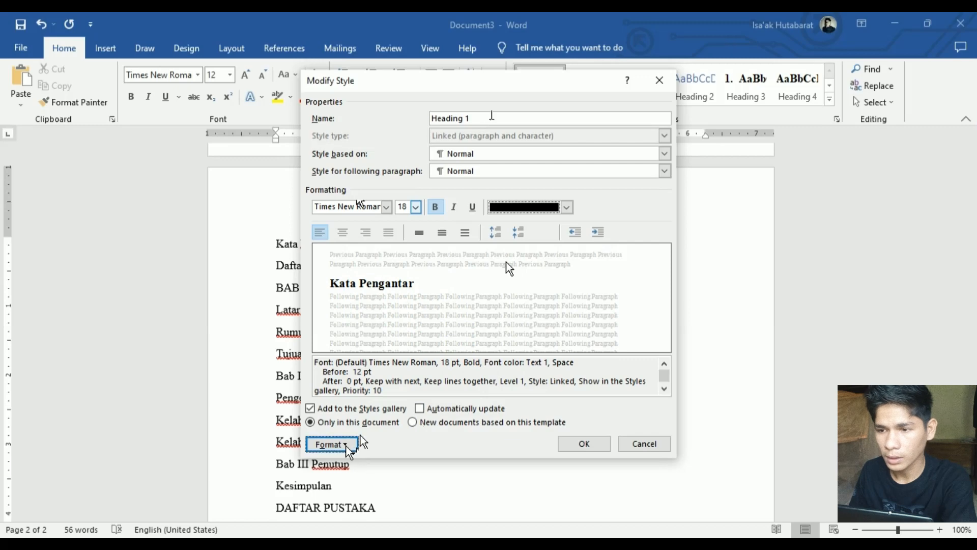
click(583, 443)
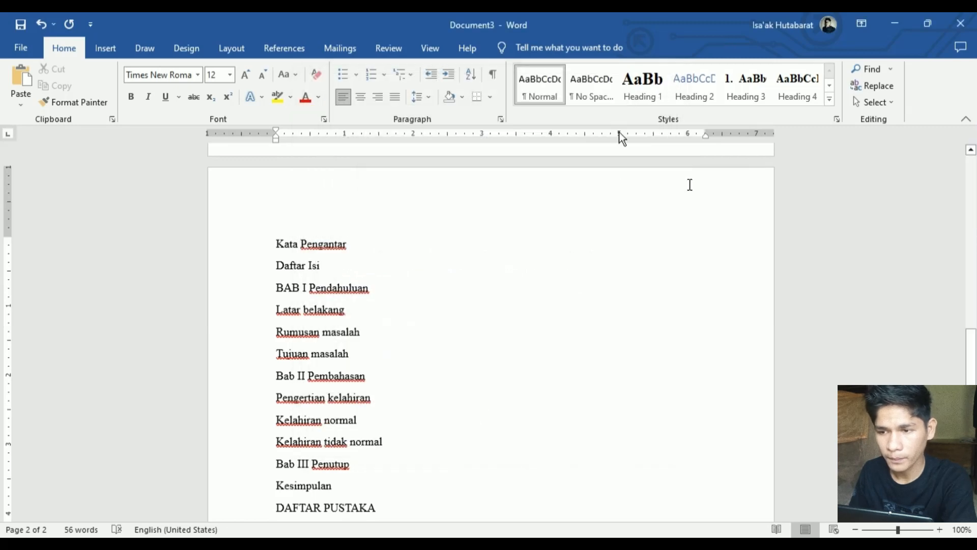
- Examine the cover title and the main section titles, such as Kata Pengantar, Bab II Pembahasan and Bab III Penutup
scroll(690, 184, up, 10)
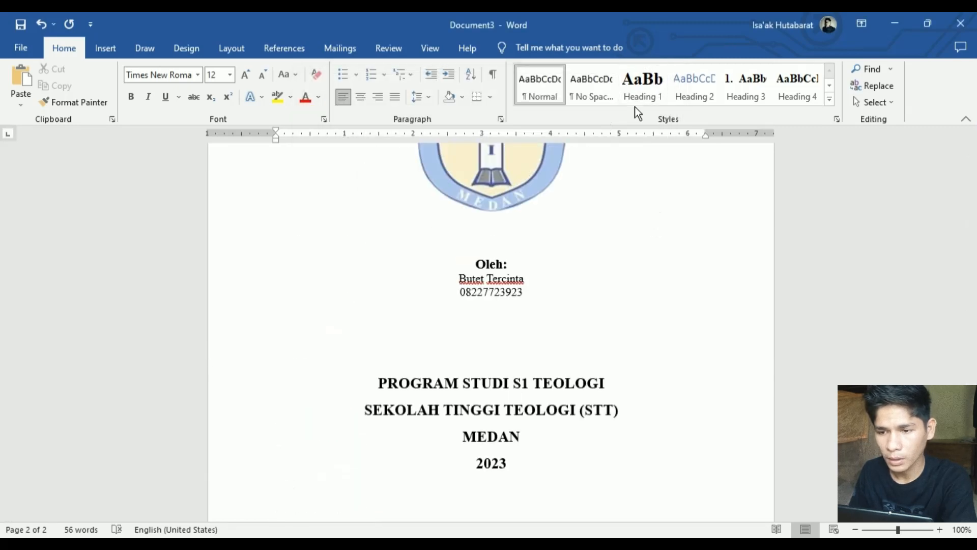
scroll(585, 193, up, 8)
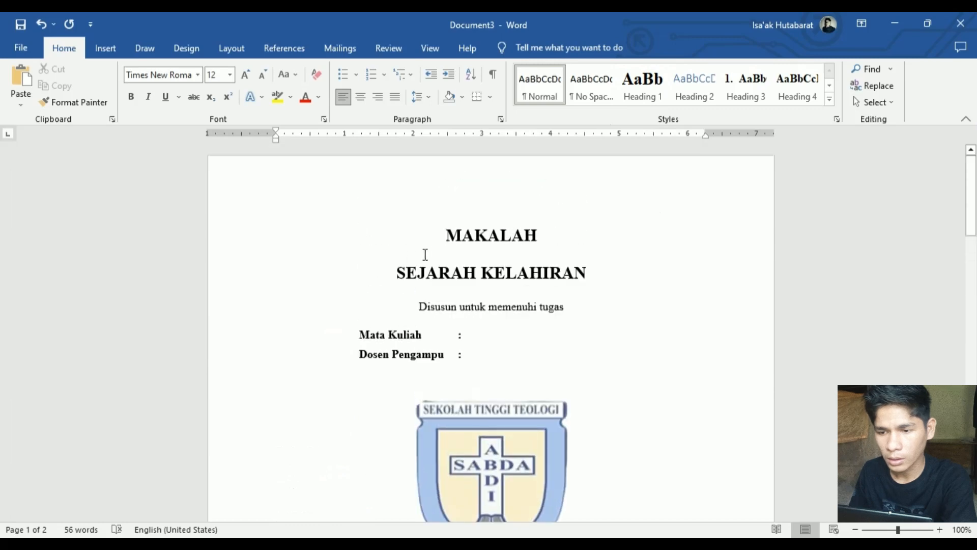
drag(441, 236, 607, 276)
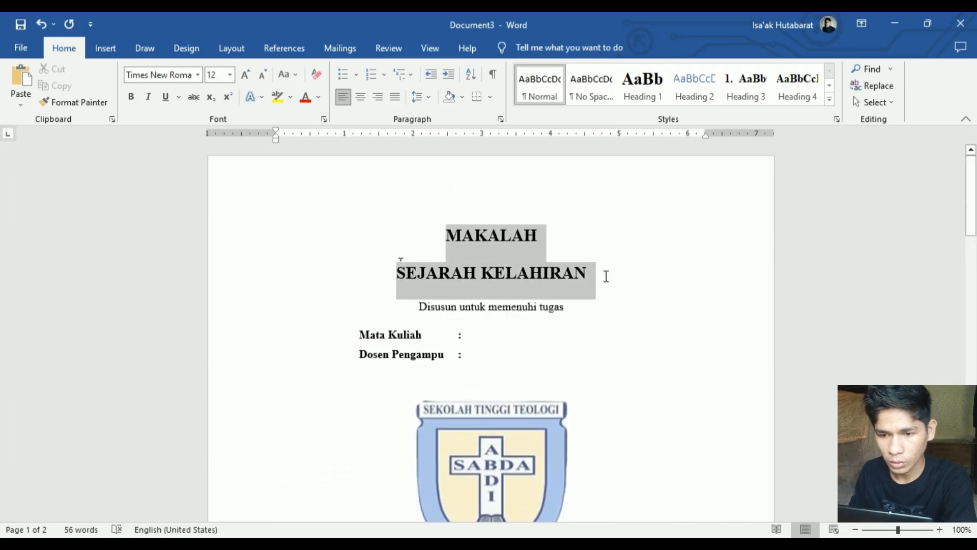
scroll(546, 317, down, 20)
scroll(355, 277, up, 2)
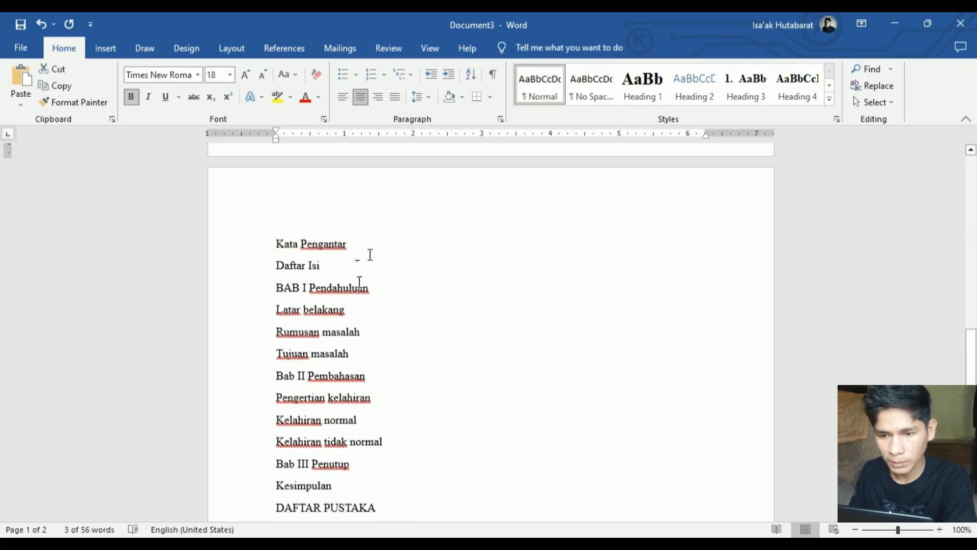
drag(346, 244, 276, 245)
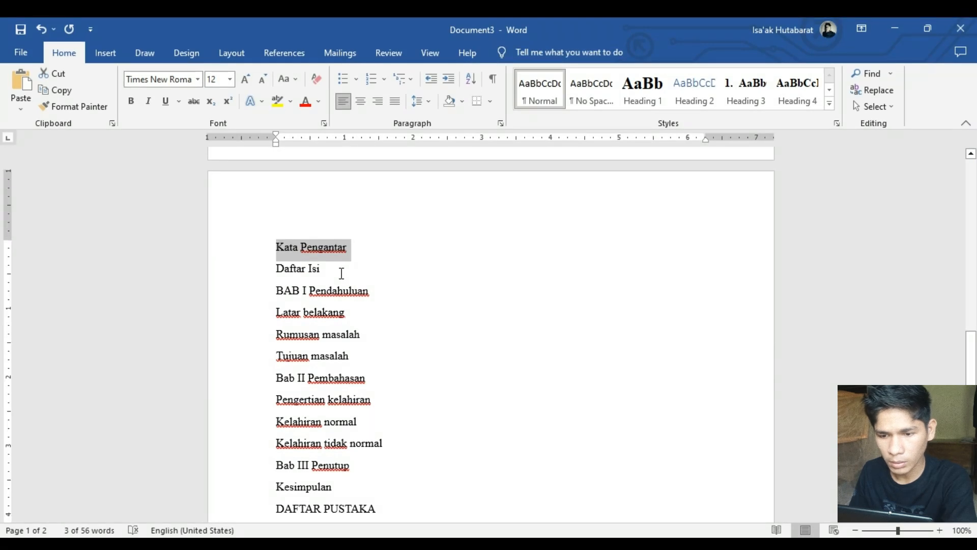
triple_click(341, 274)
click(227, 381)
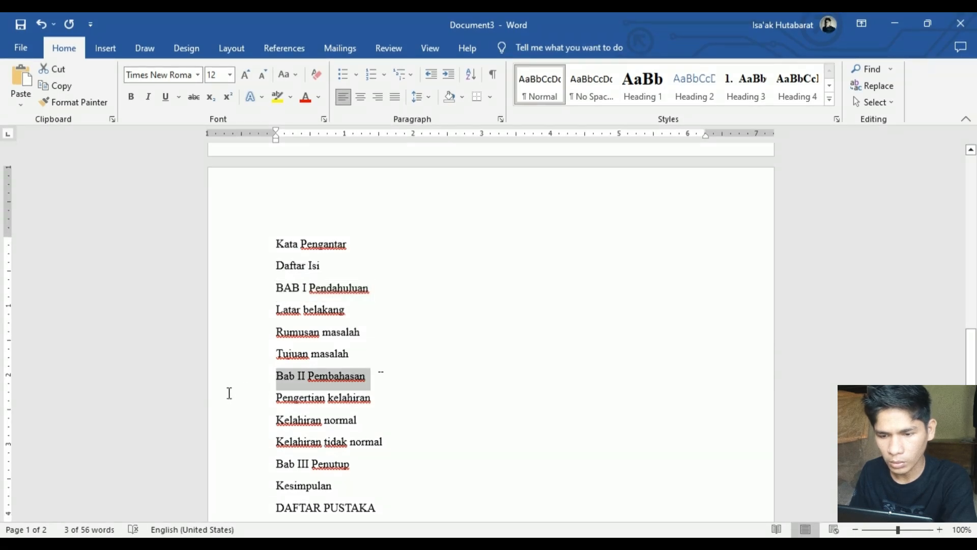
triple_click(272, 464)
drag(275, 508, 280, 521)
click(483, 403)
scroll(594, 247, up, 10)
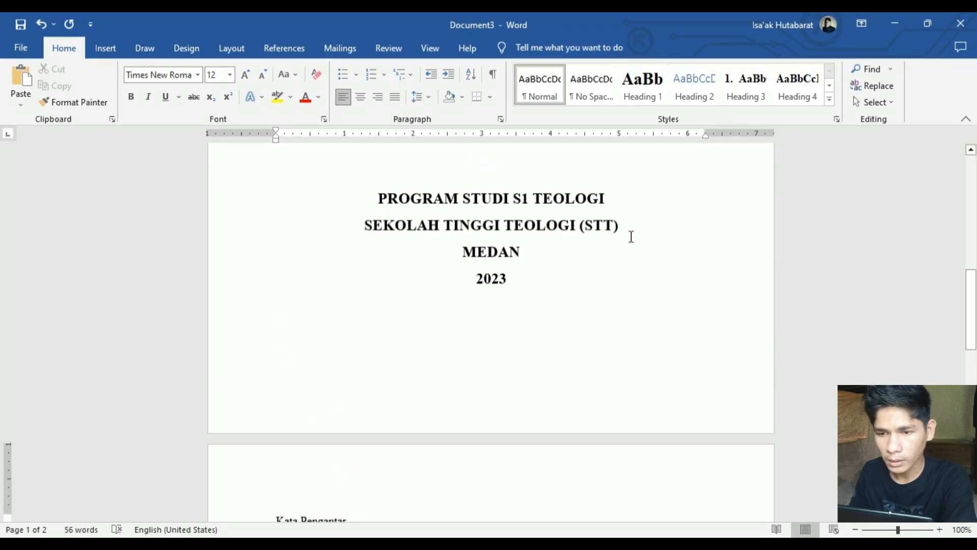
scroll(611, 255, up, 3)
scroll(589, 281, down, 10)
scroll(418, 278, up, 2)
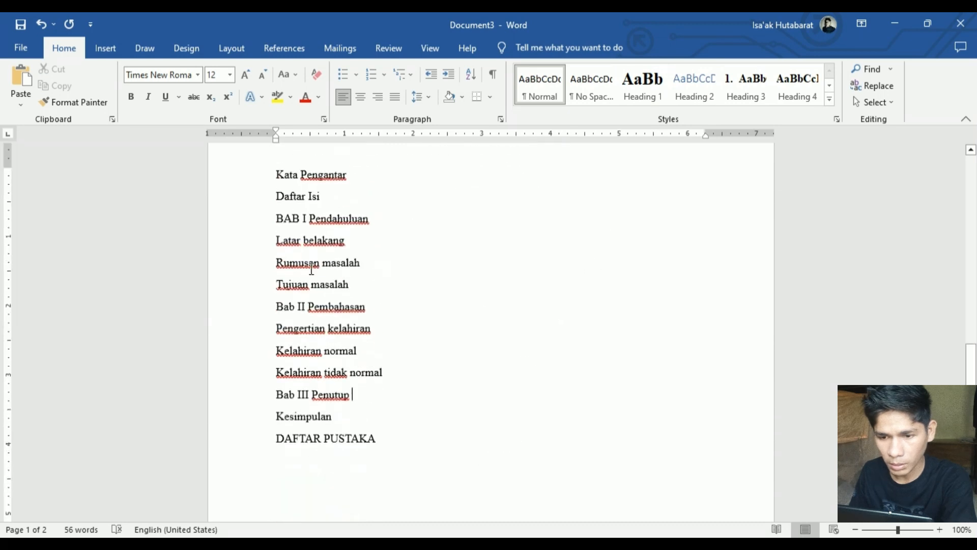
scroll(346, 224, up, 2)
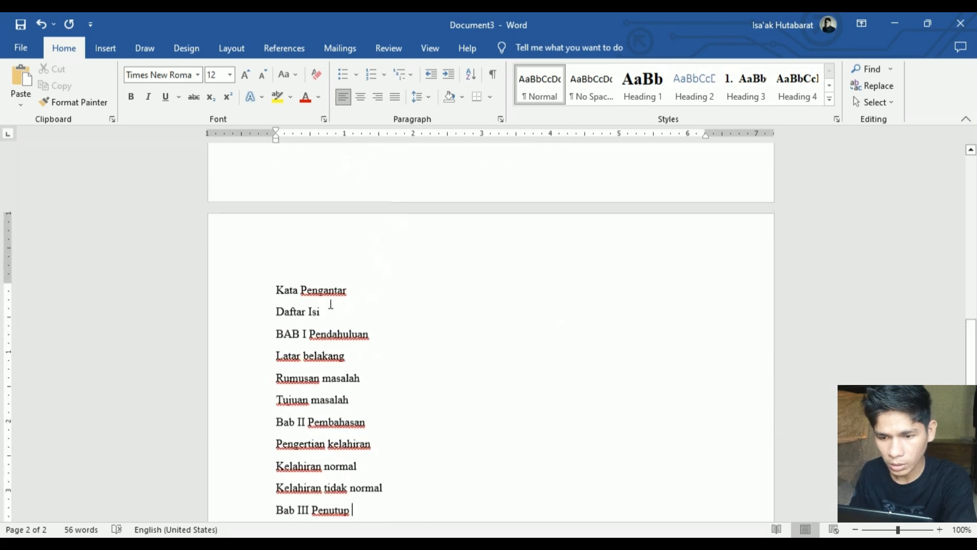
- Open the Heading 2 style for modification and set its font to Times New Roman
drag(359, 378, 277, 382)
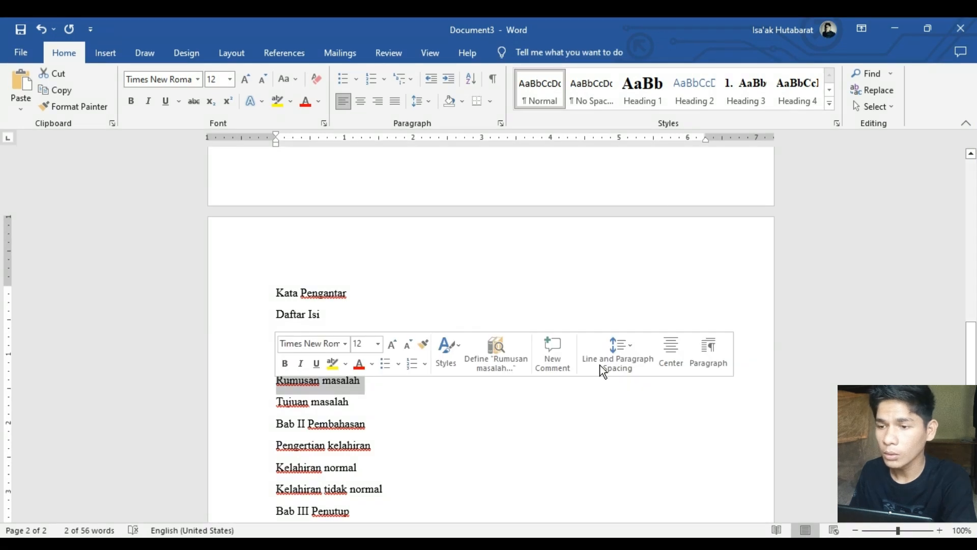
click(660, 254)
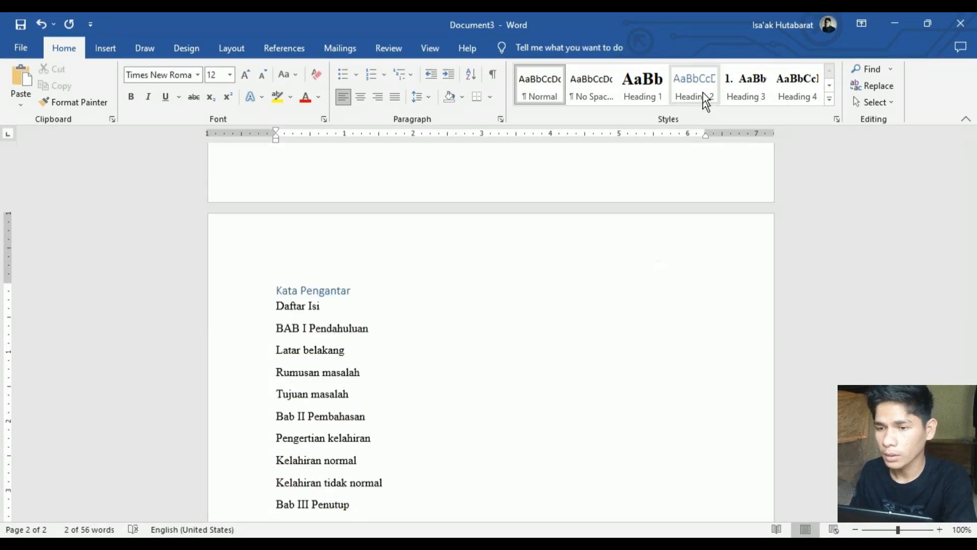
right_click(704, 95)
click(719, 122)
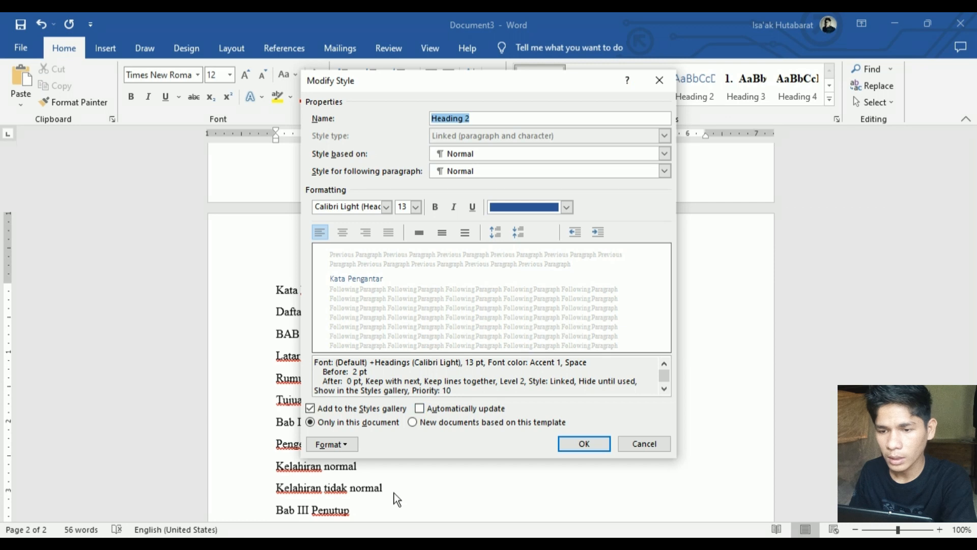
key(Tab)
key(Tab)
key(Tab)
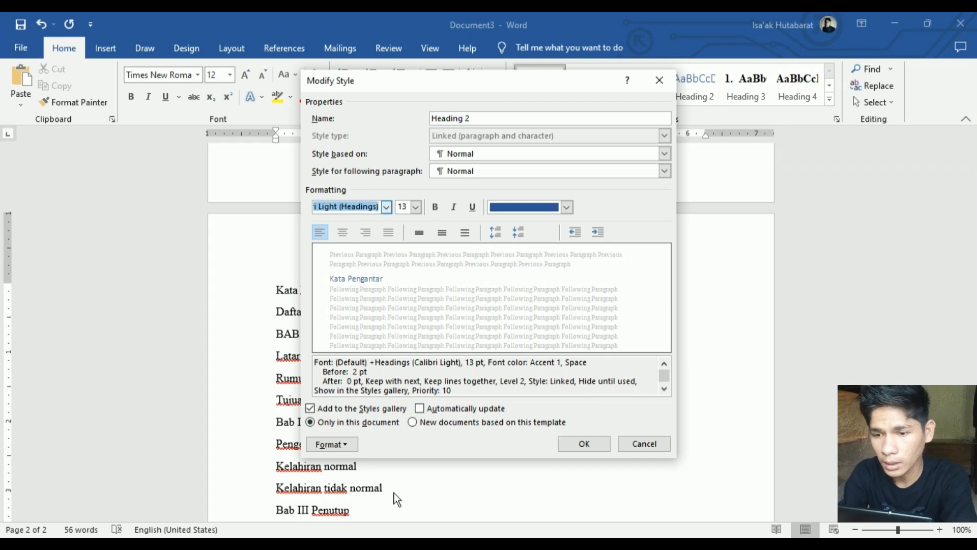
text(Times New Roman)
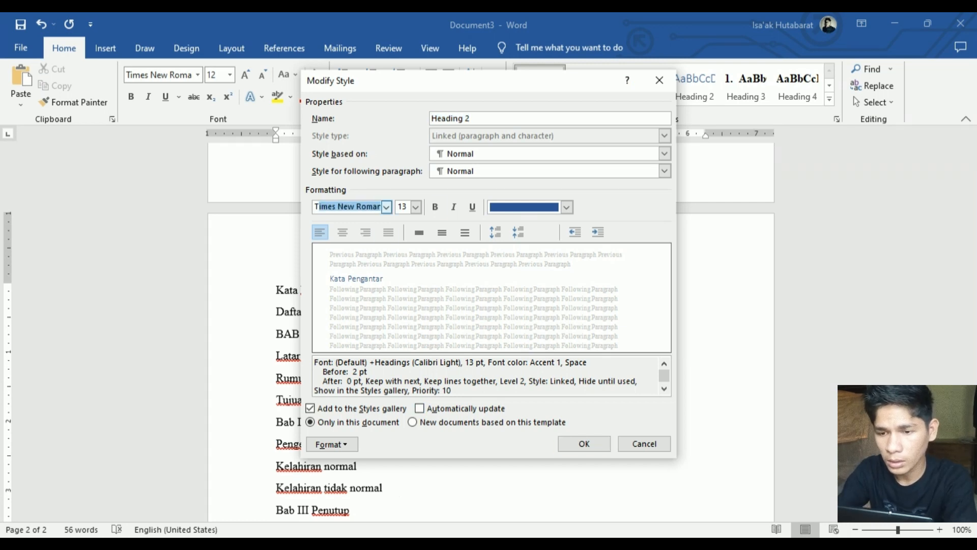
key(Tab)
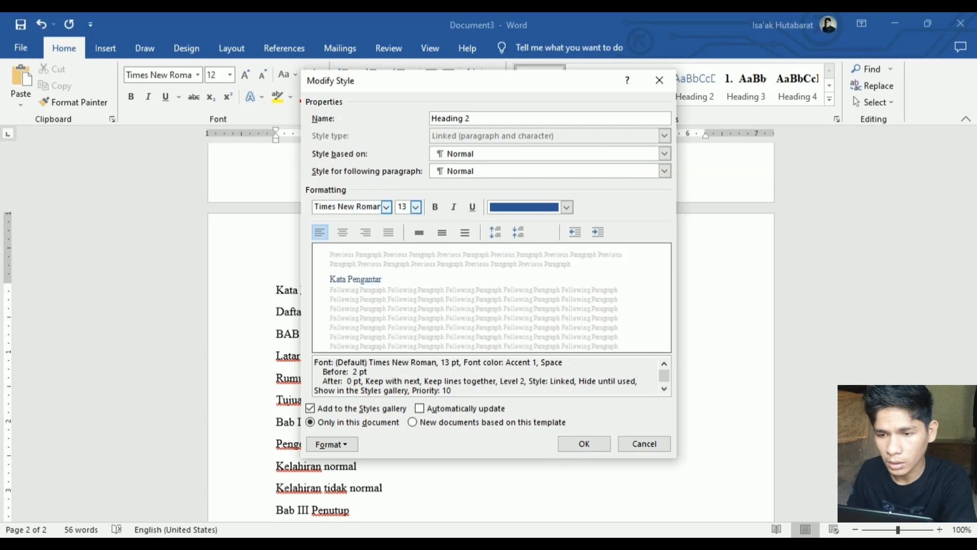
- Set the Heading 2 style to size 14, bold and black text, and save the style changes
key(Tab)
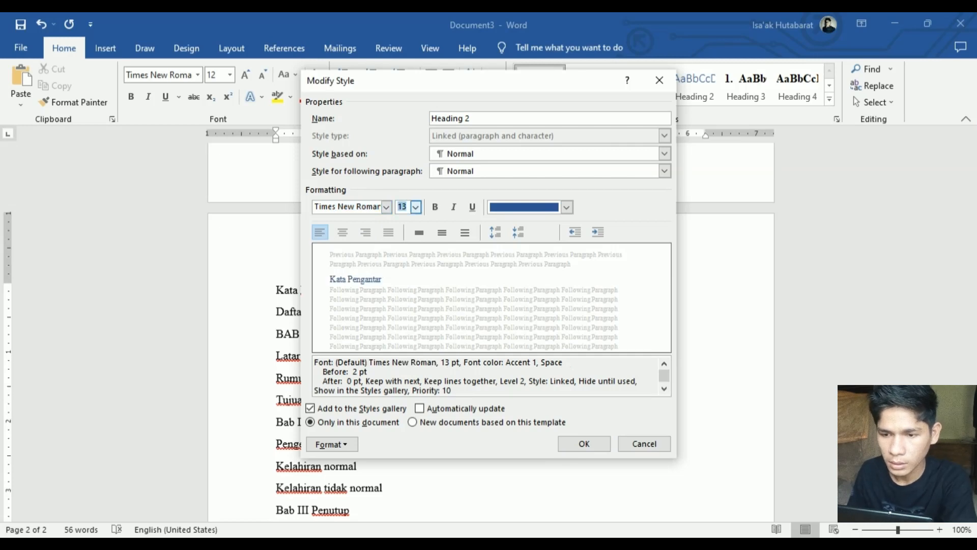
text(14)
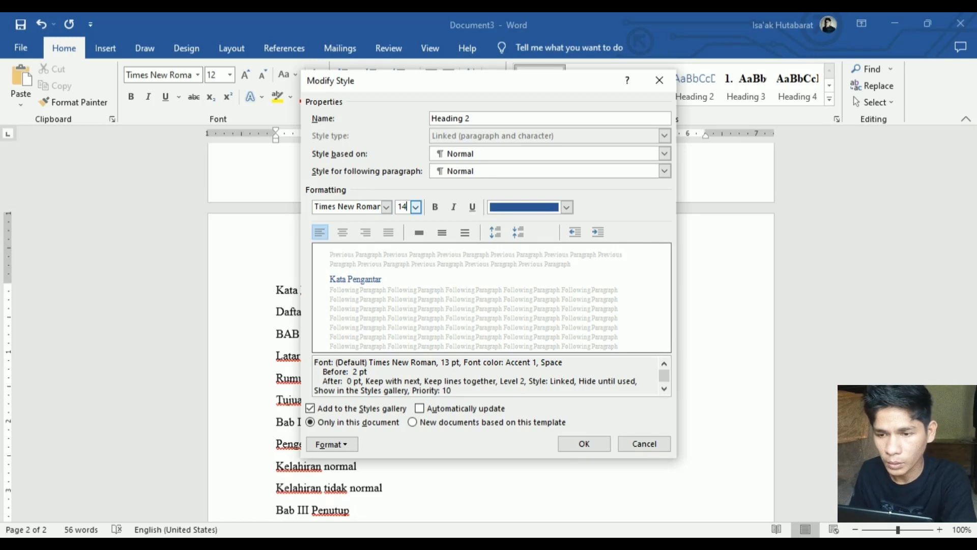
key(ctrl+b)
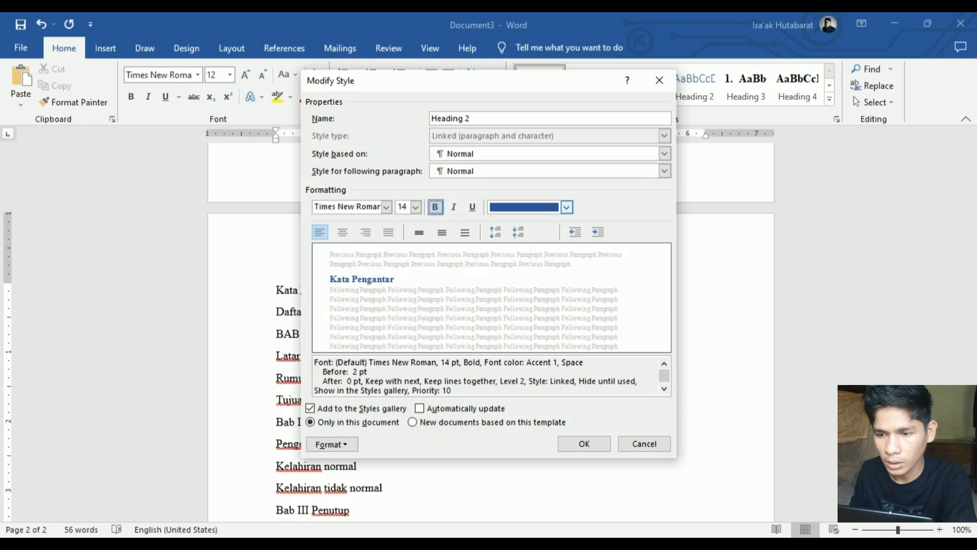
click(504, 208)
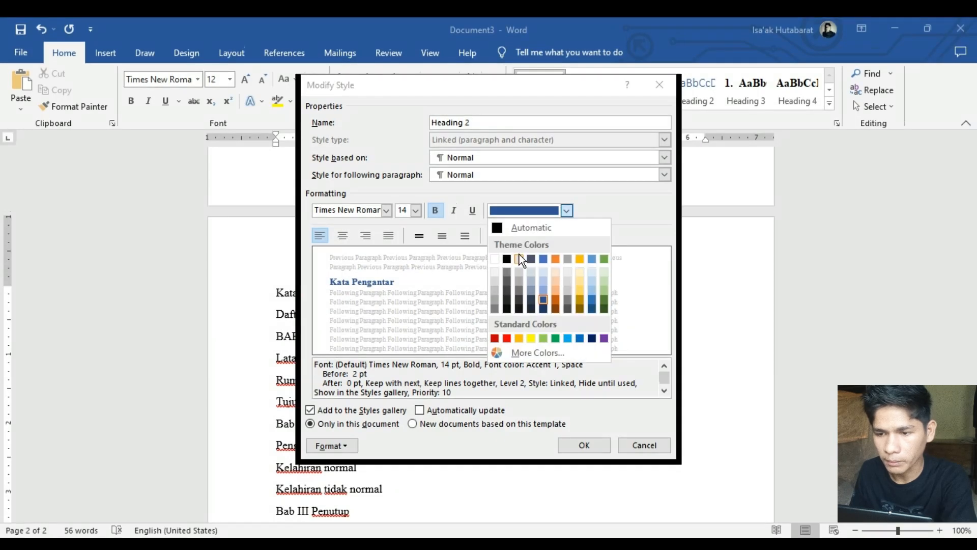
click(507, 259)
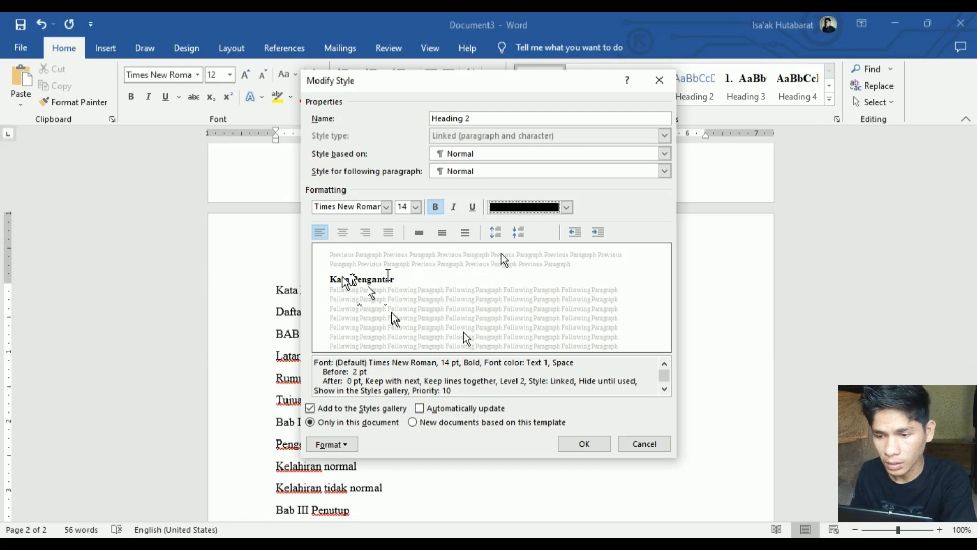
click(569, 447)
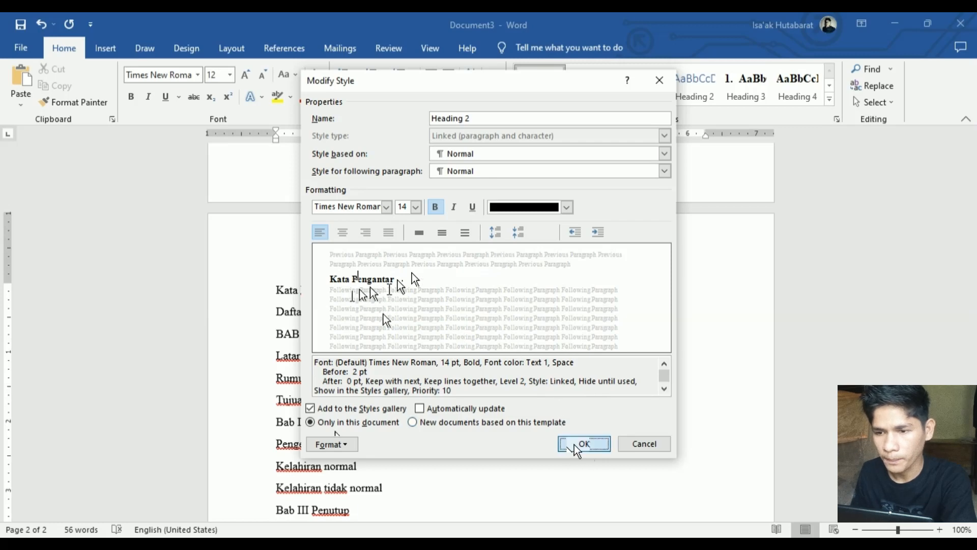
- Apply the Heading 1 style to the title MAKALAH on the cover page
scroll(554, 373, up, 15)
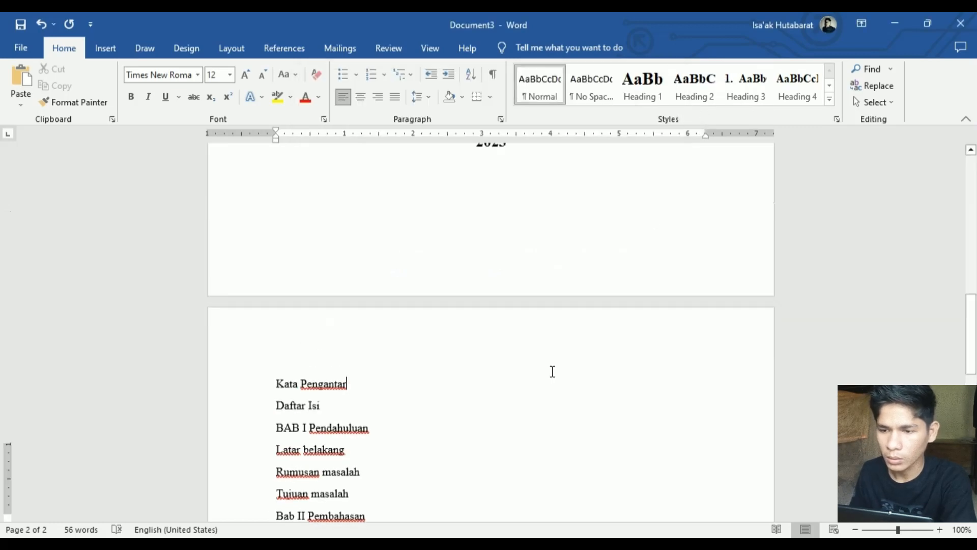
scroll(557, 375, up, 6)
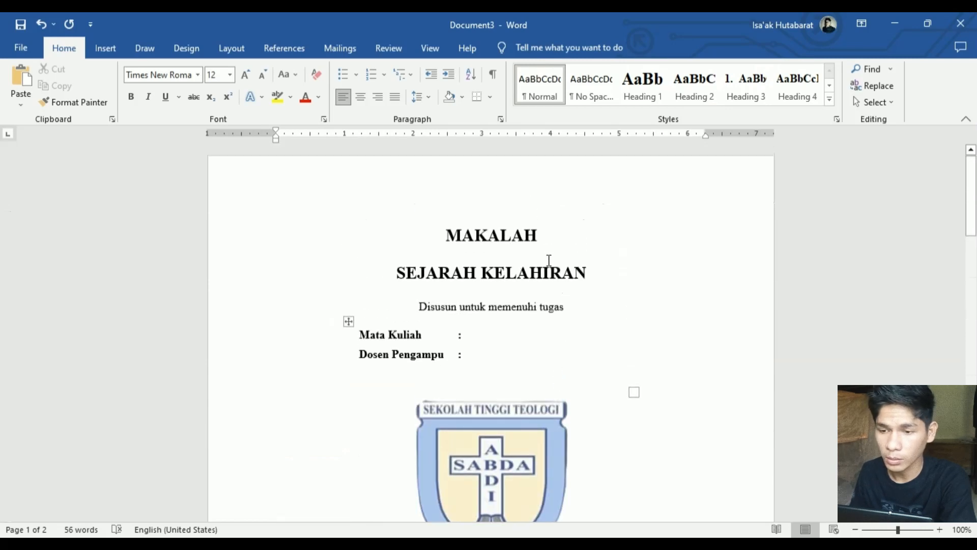
click(425, 228)
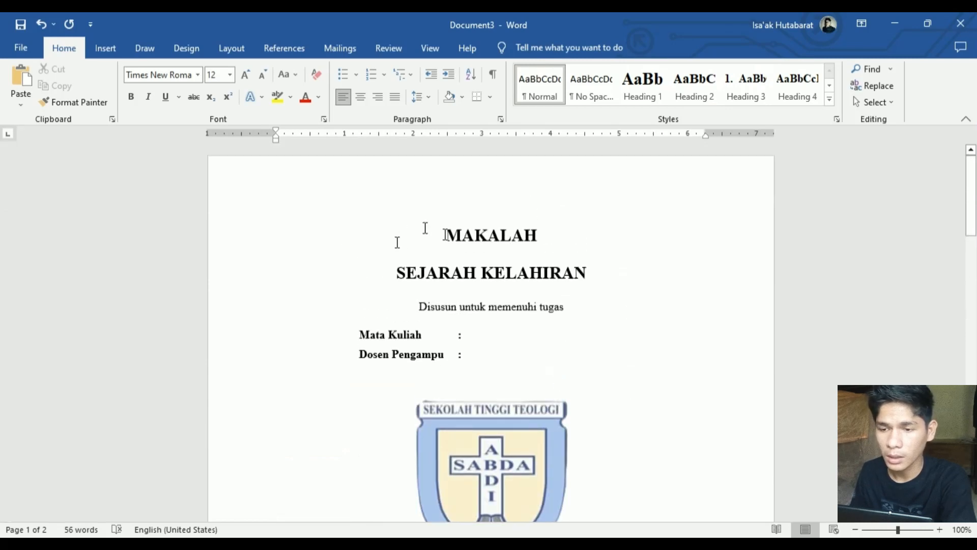
drag(446, 234, 556, 237)
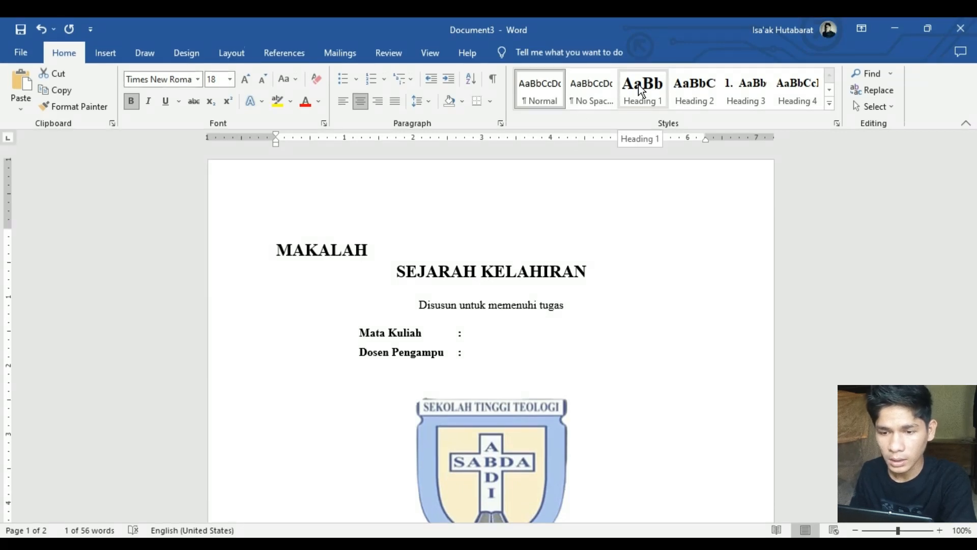
click(640, 90)
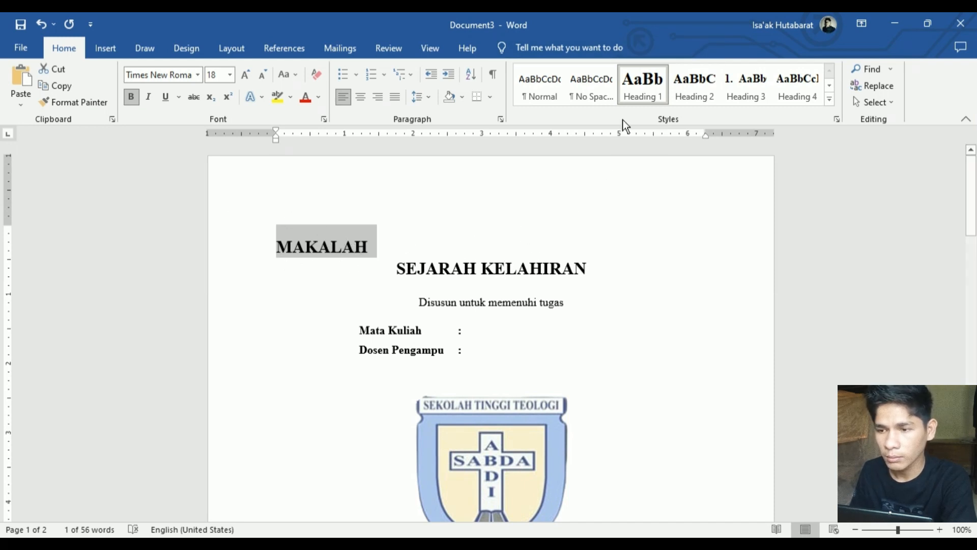
- Modify the Heading 1 style to use centered alignment and save the change
right_click(643, 82)
click(664, 110)
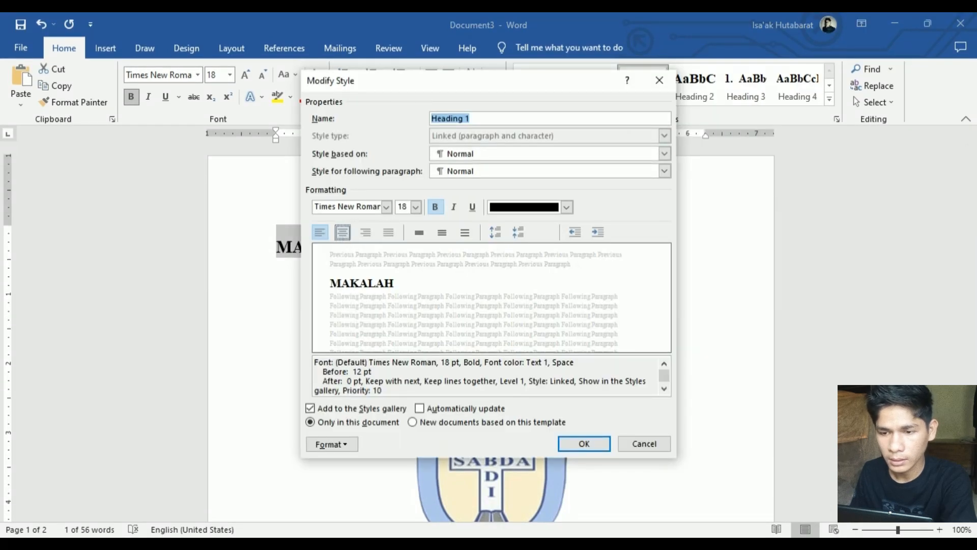
click(343, 232)
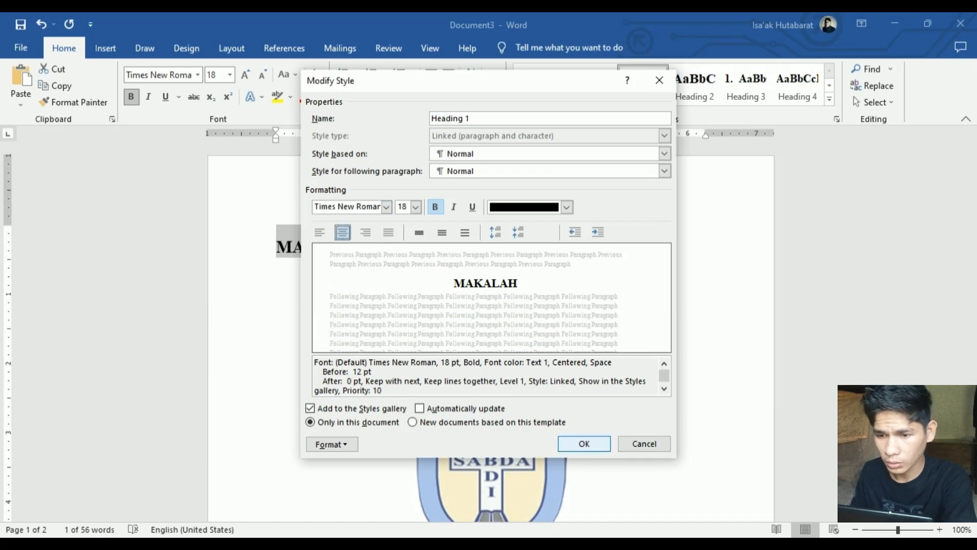
key(Return)
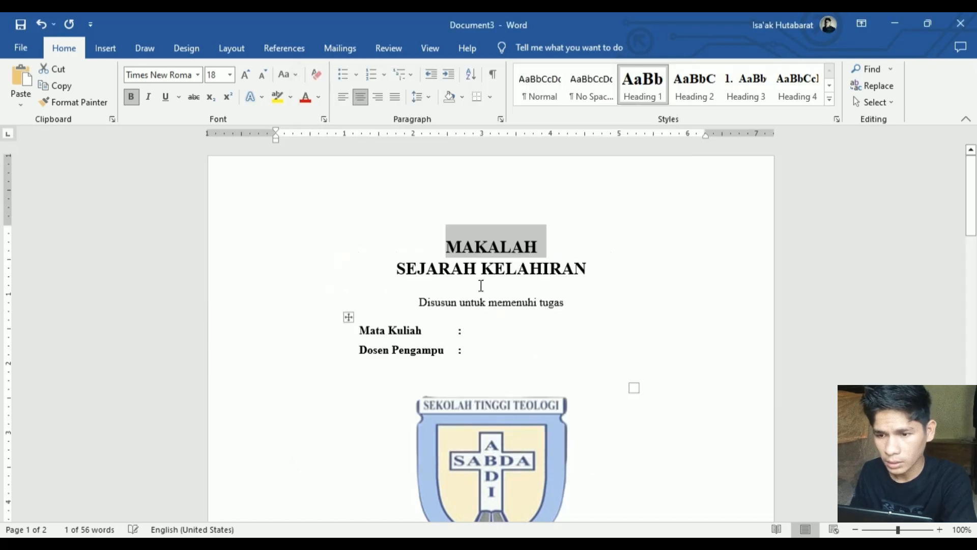
click(511, 248)
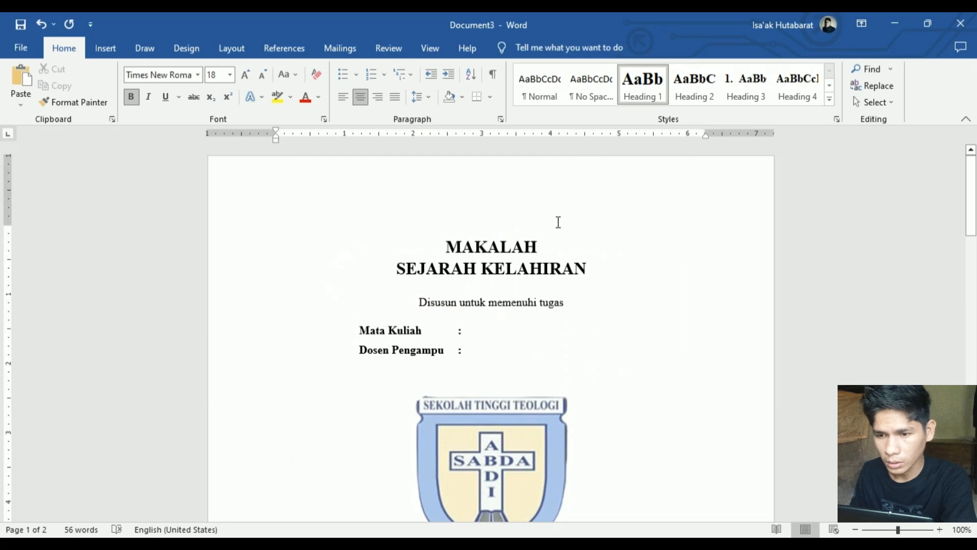
- Apply the Heading 1 style to the Kata Pengantar title on the second page
scroll(557, 220, down, 10)
scroll(558, 223, down, 8)
scroll(558, 223, up, 4)
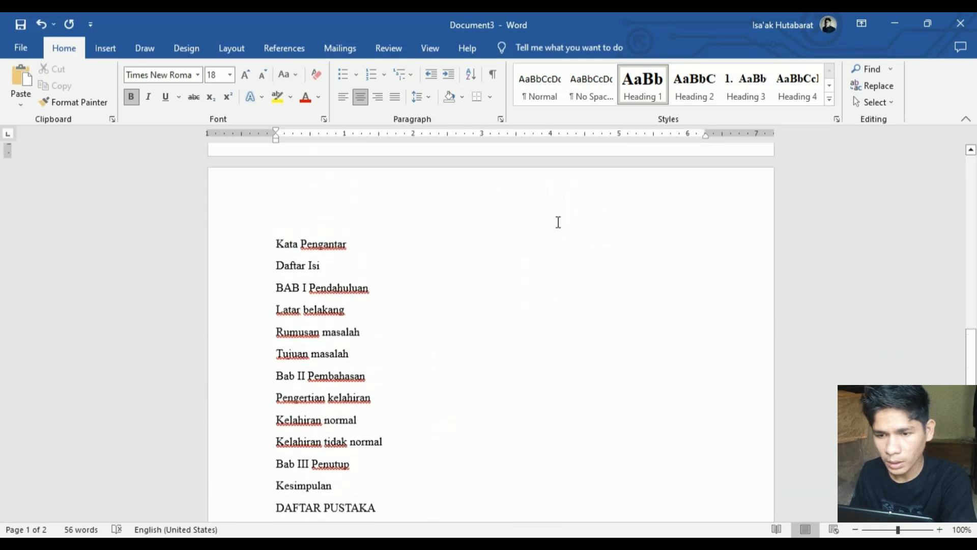
drag(348, 244, 270, 247)
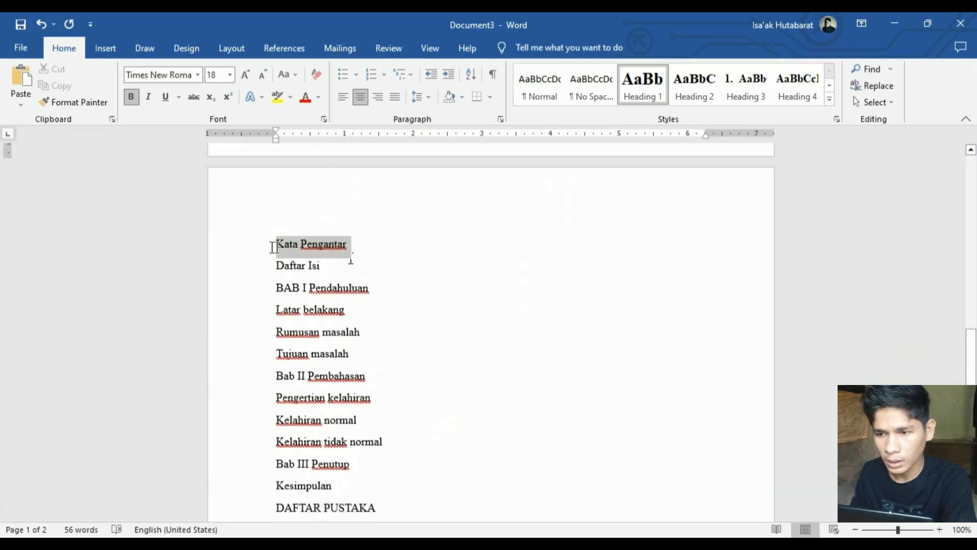
click(643, 78)
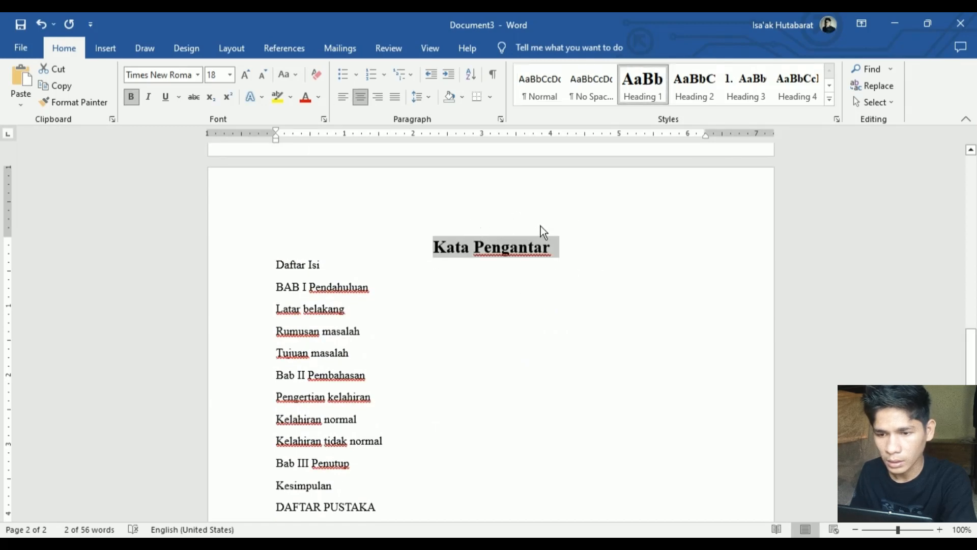
- Apply the Heading 1 style to the Daftar Isi and BAB I Pendahuluan titles
click(357, 264)
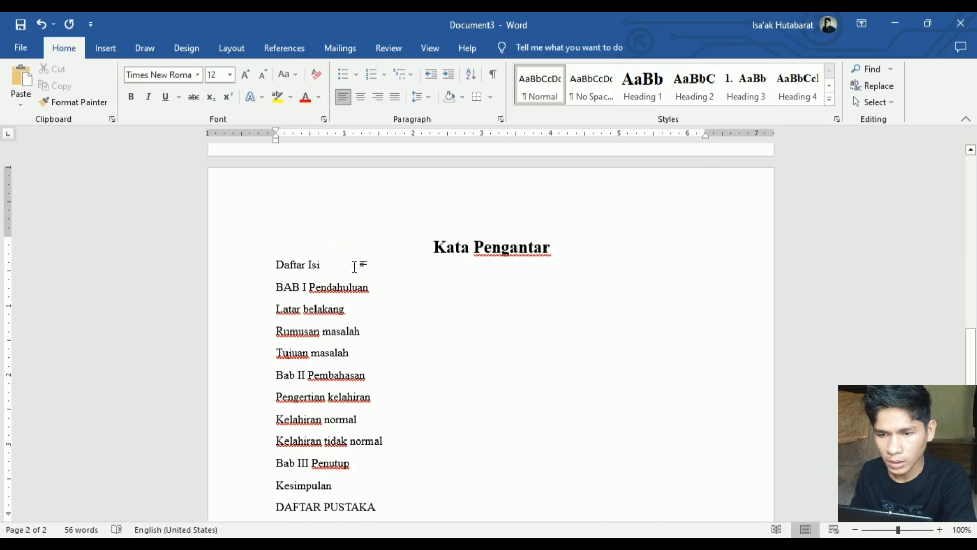
drag(356, 264, 263, 266)
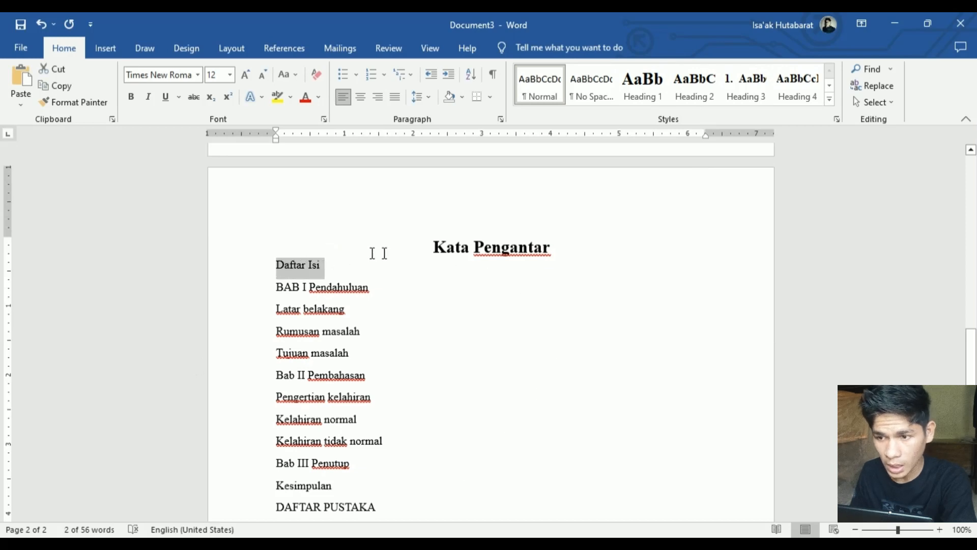
click(631, 95)
click(421, 298)
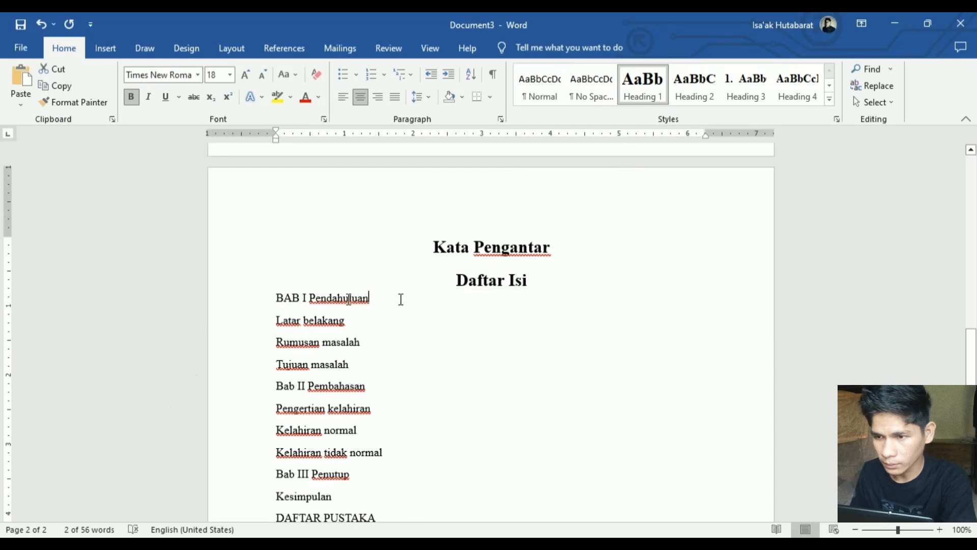
triple_click(399, 299)
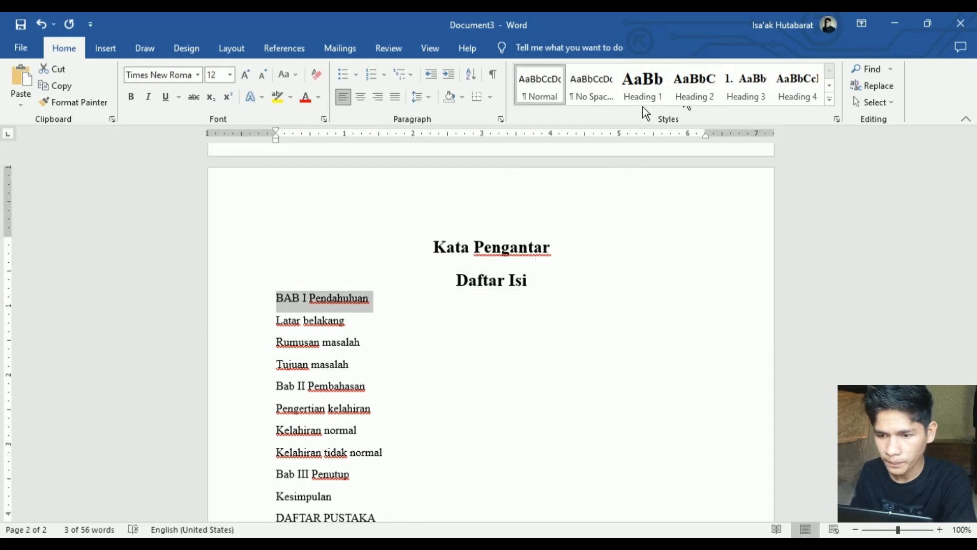
click(634, 97)
click(525, 318)
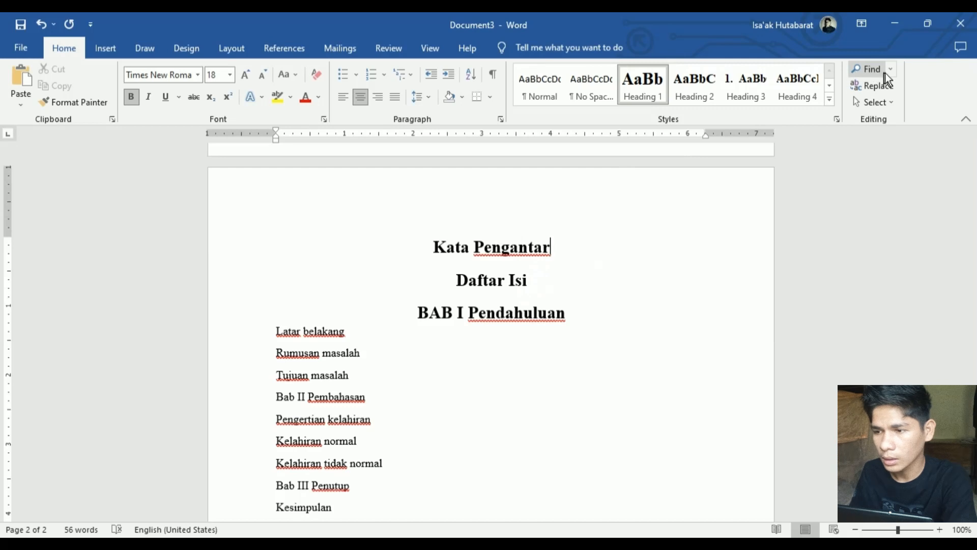
- Display the document's heading list in the Navigation pane and compare it with the titles on the second page
click(872, 71)
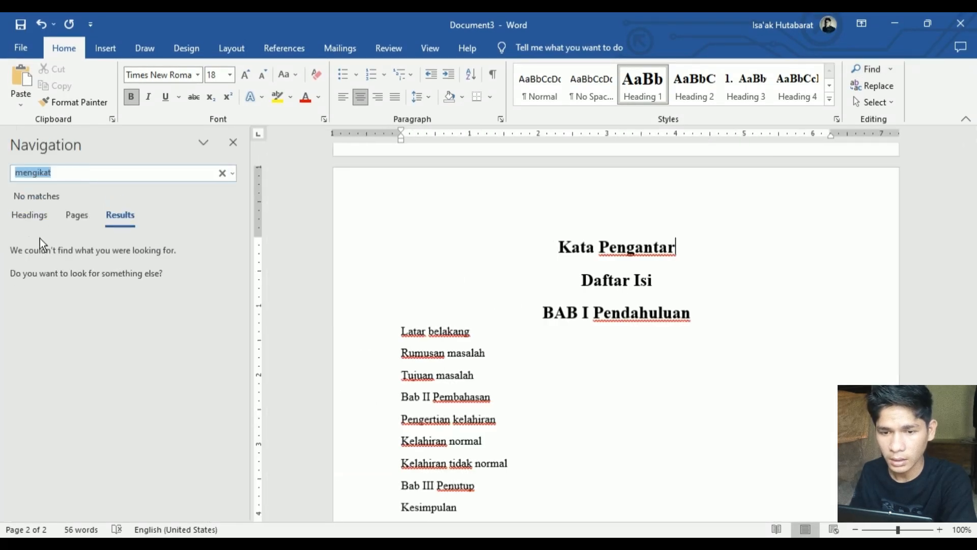
click(30, 216)
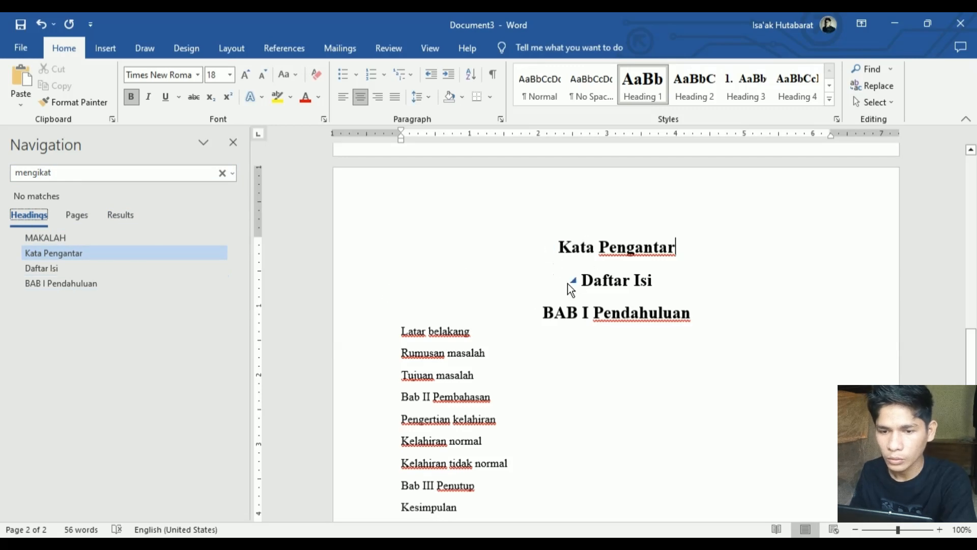
scroll(589, 317, up, 6)
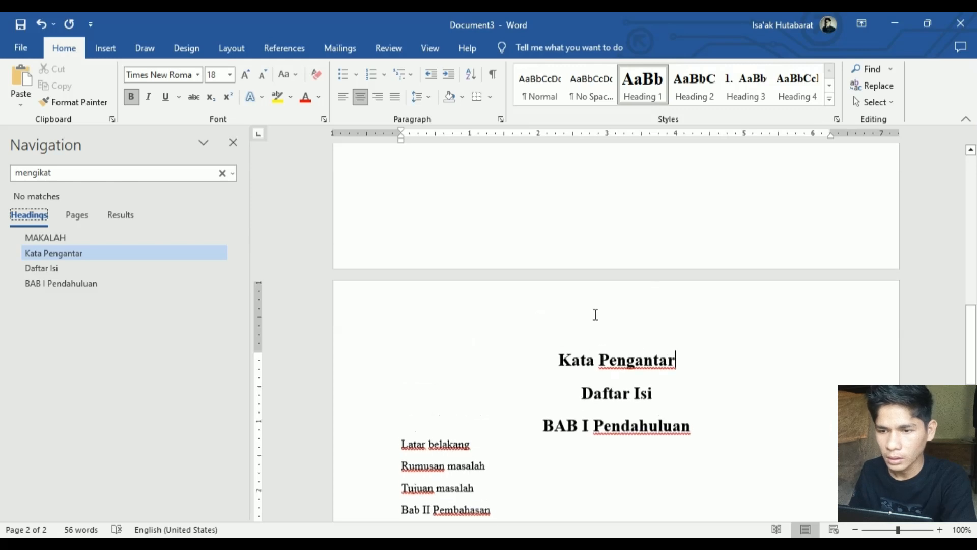
scroll(703, 326, down, 4)
scroll(706, 327, down, 12)
scroll(534, 223, up, 4)
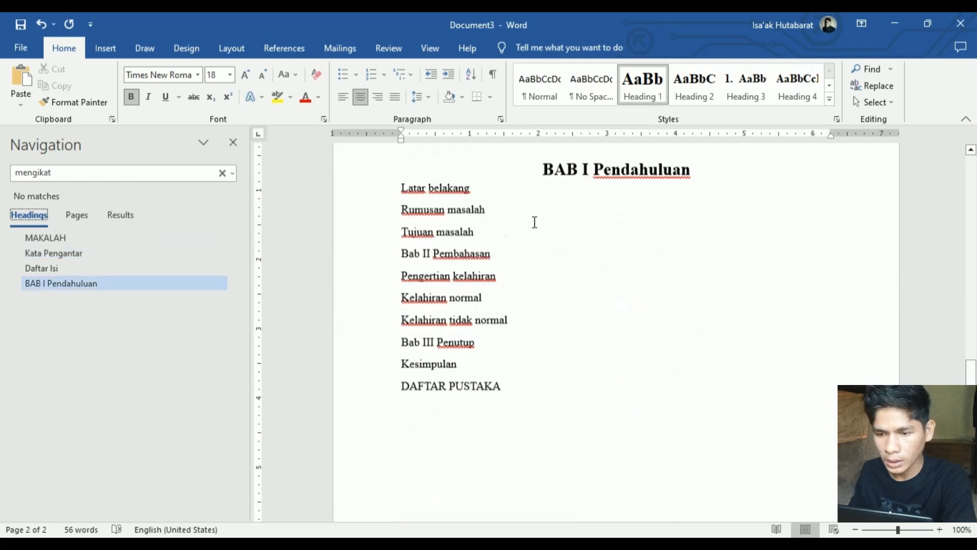
- Try to number the Latar belakang and Rumusan masalah lines manually with A. and B
click(481, 223)
scroll(509, 249, up, 5)
scroll(520, 266, down, 2)
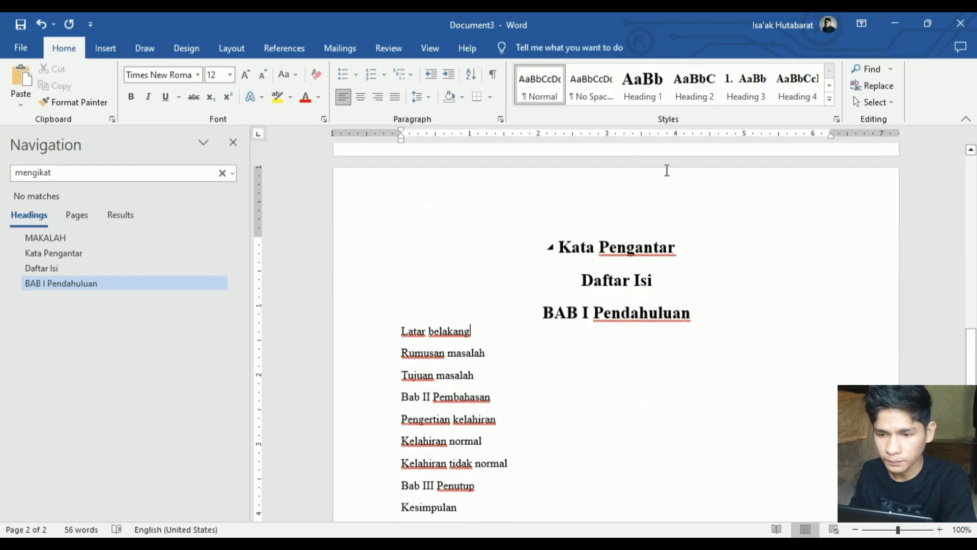
drag(486, 336, 398, 338)
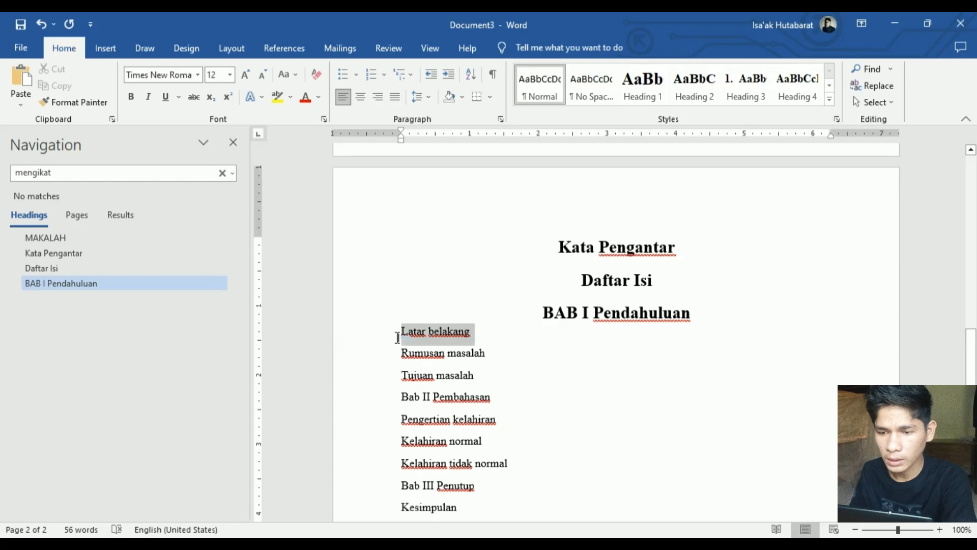
click(400, 334)
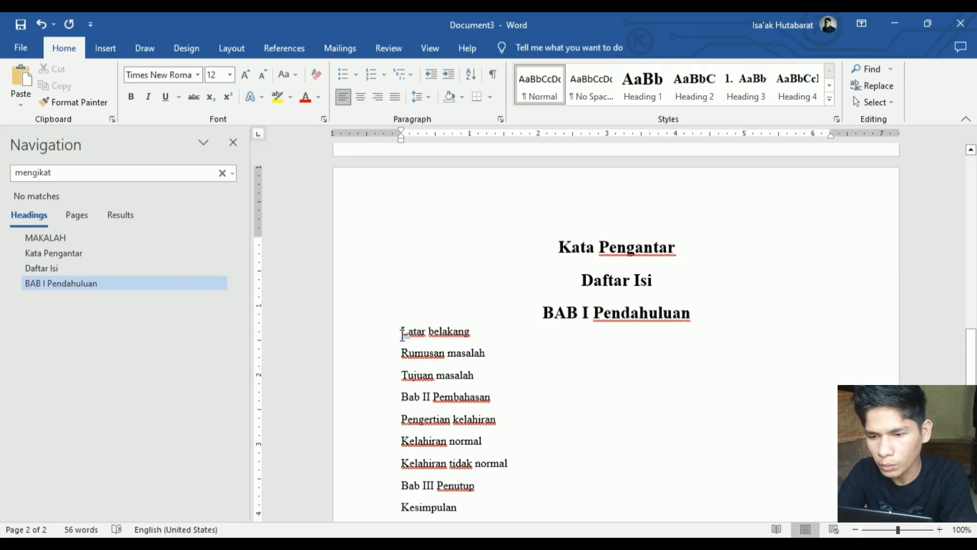
text(a)
key(BackSpace)
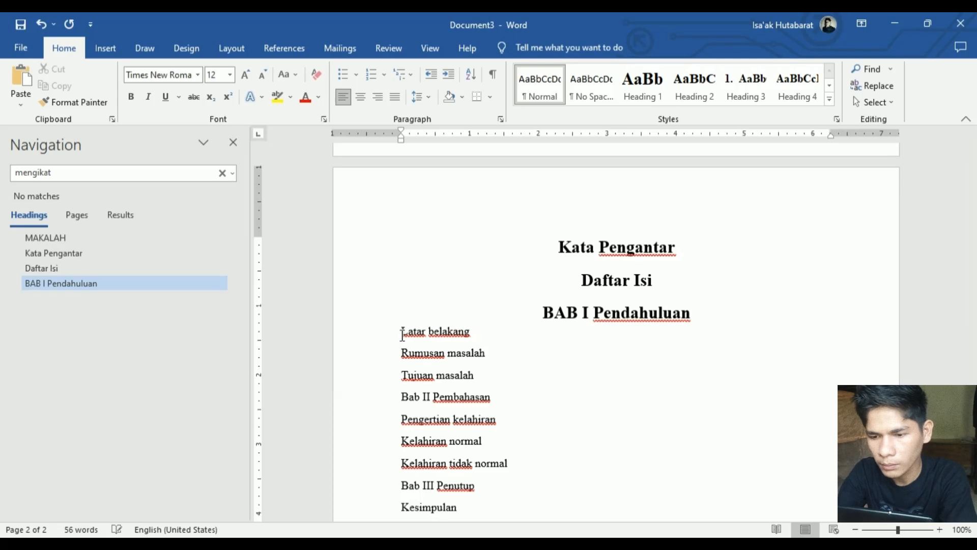
text(A.)
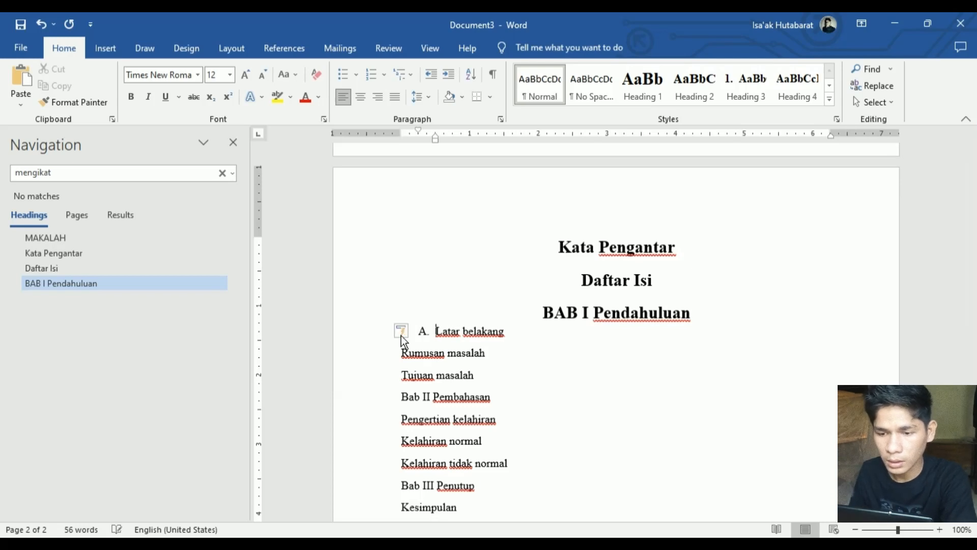
click(403, 350)
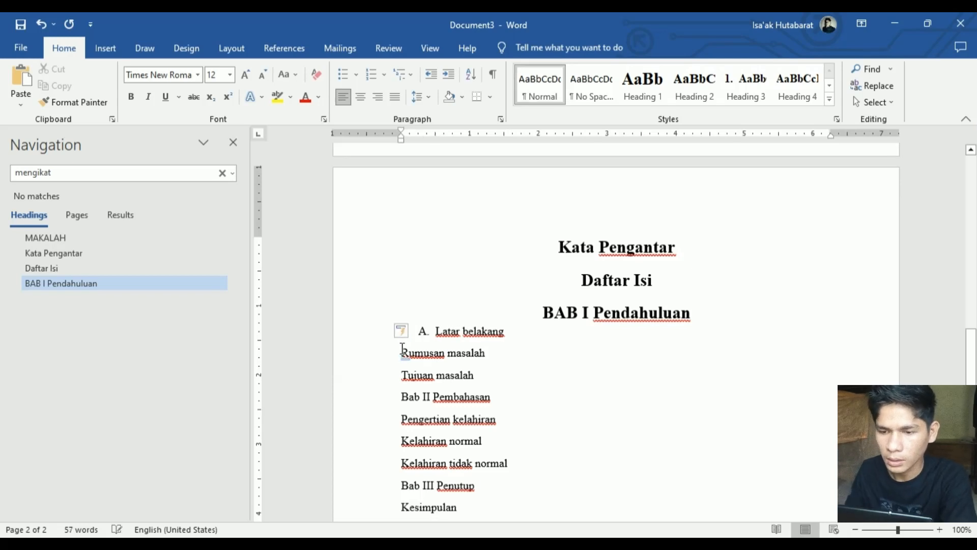
text(B.)
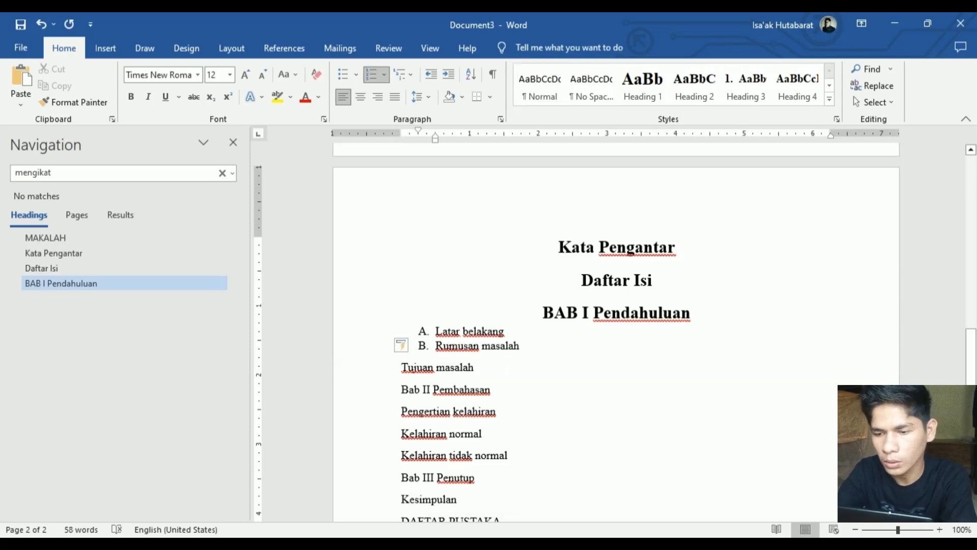
- Remove the manual letter numbering from the Latar belakang and Rumusan masalah lines
click(437, 336)
key(BackSpace)
key(BackSpace)
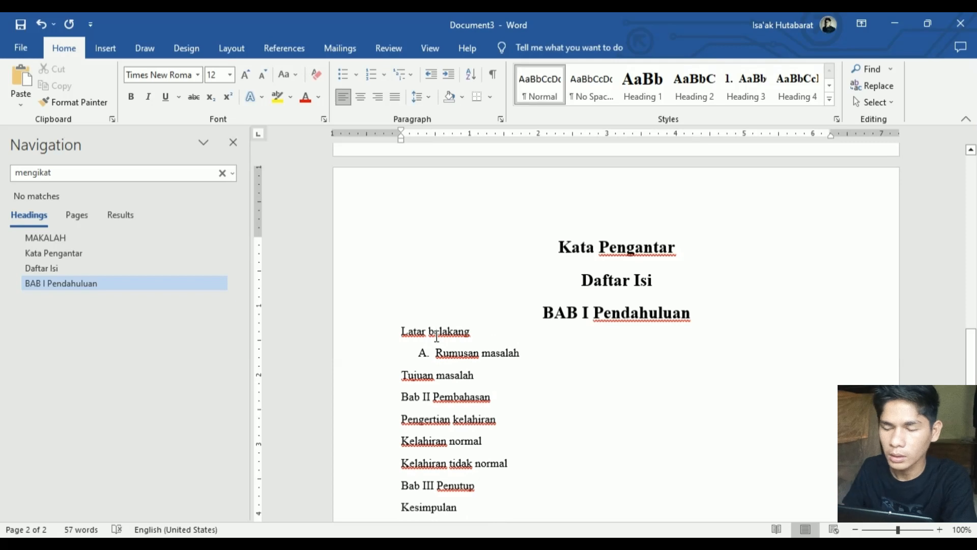
key(BackSpace)
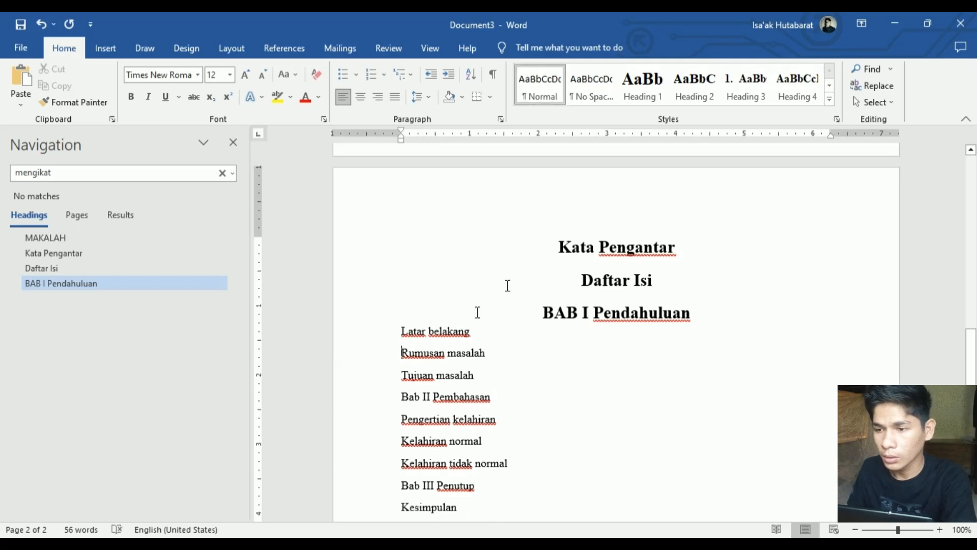
- Modify the Heading 2 style to include A., B., C. numbering and save the change
click(690, 97)
right_click(689, 95)
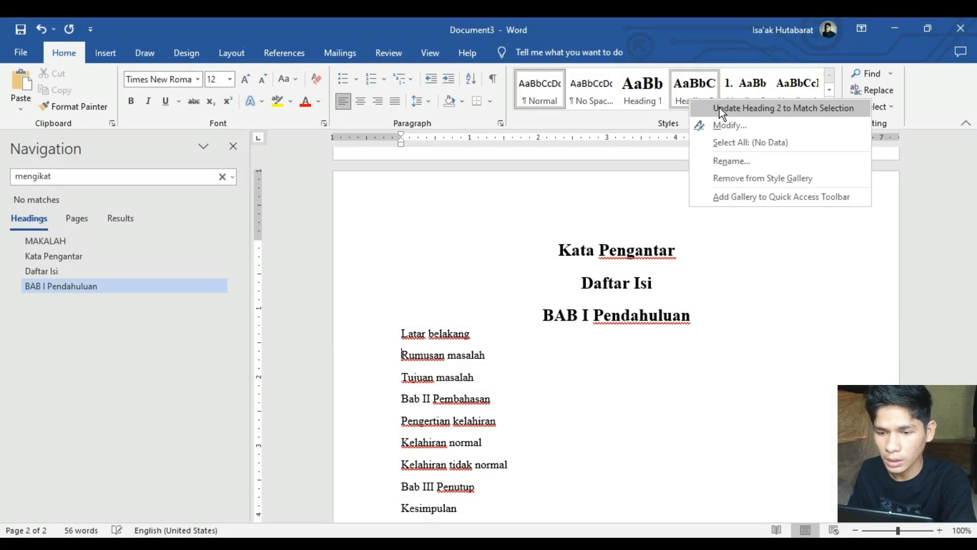
click(718, 126)
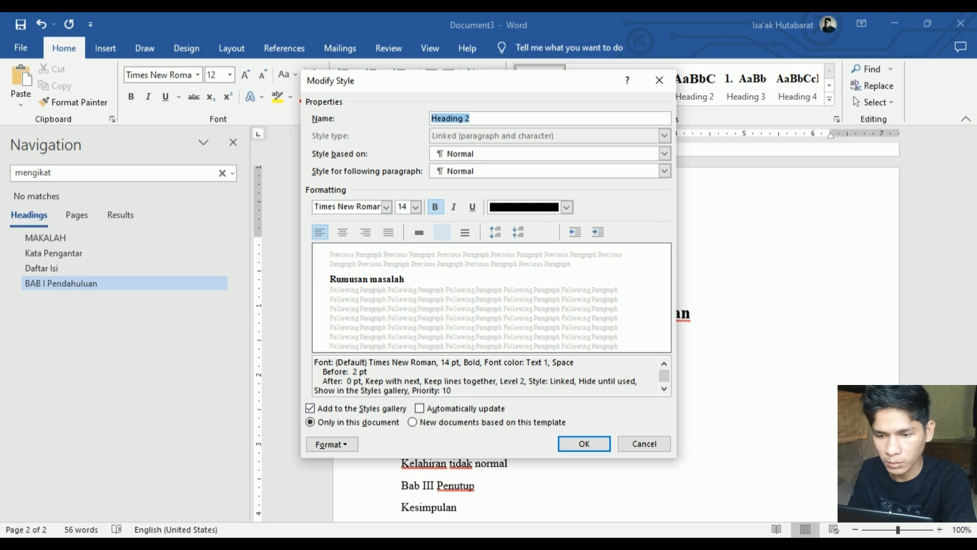
click(332, 444)
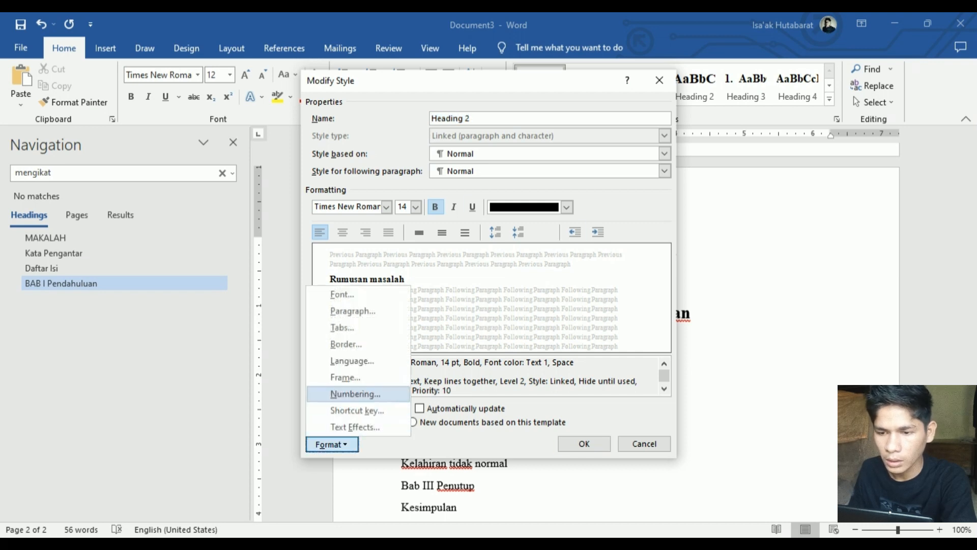
click(349, 395)
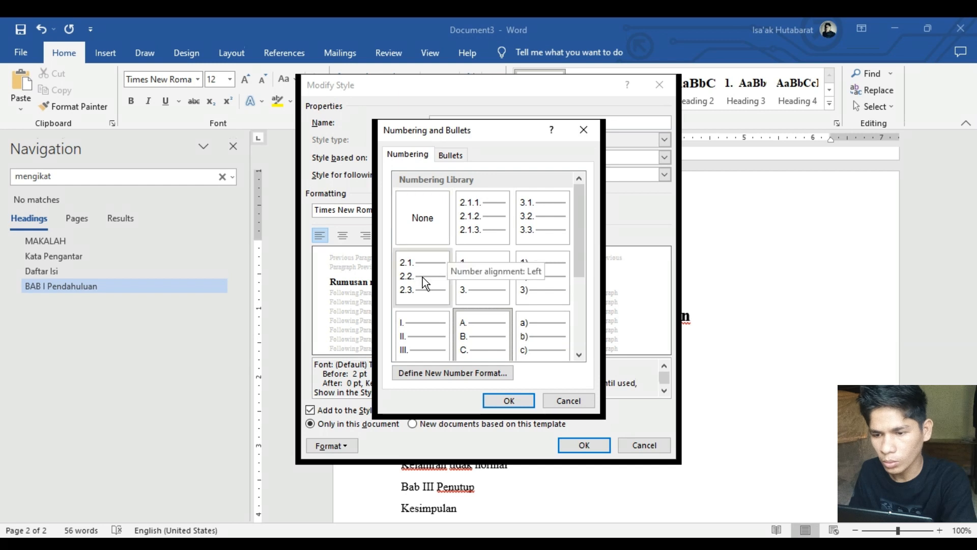
click(509, 398)
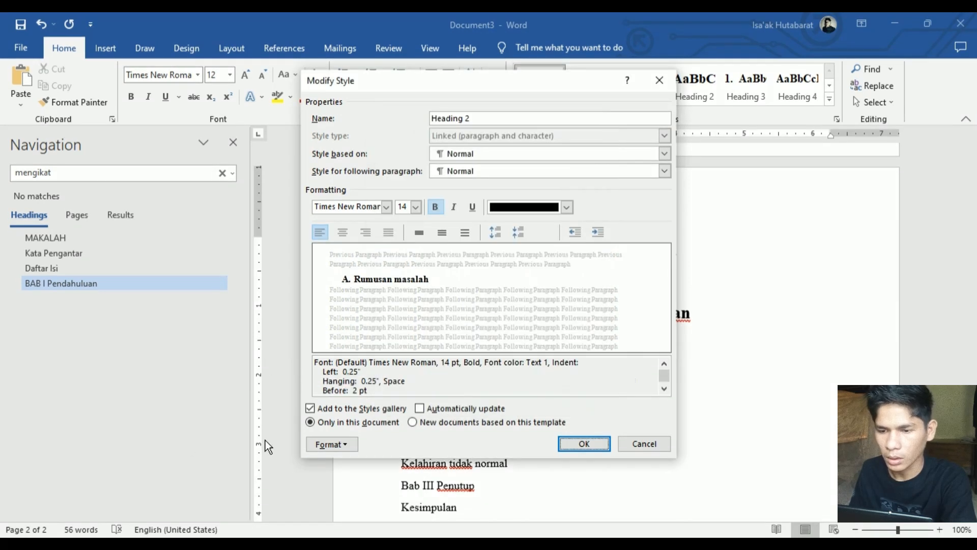
click(578, 442)
- Apply the Heading 2 style to the Latar belakang line under BAB I Pendahuluan
click(413, 334)
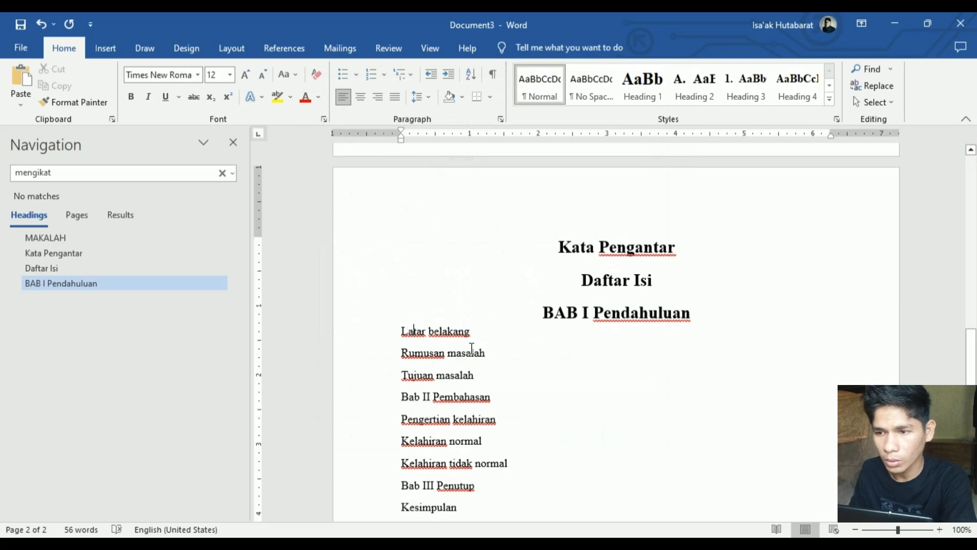
drag(484, 340, 401, 334)
click(708, 76)
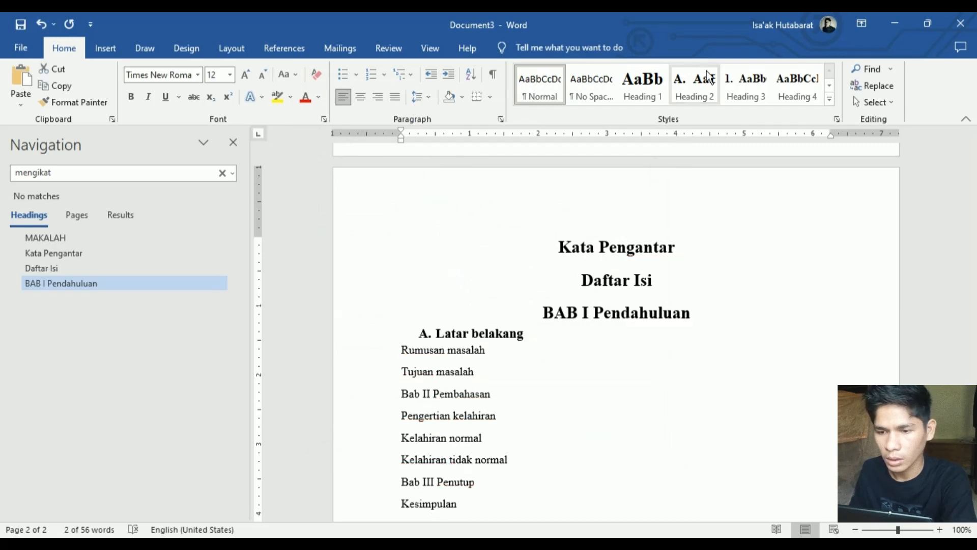
click(438, 336)
- Apply the Heading 2 style to the Rumusan masalah and Tujuan masalah lines
drag(486, 351, 401, 351)
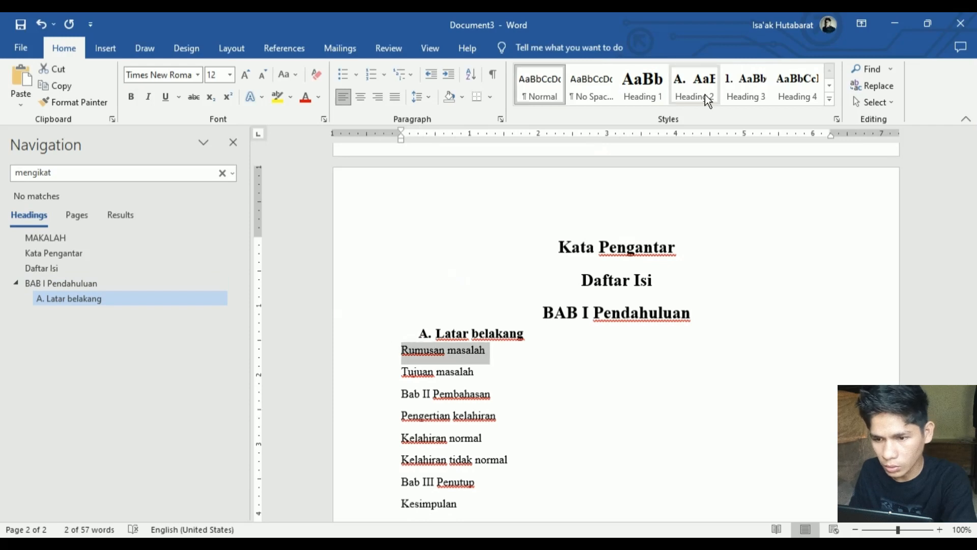
click(707, 100)
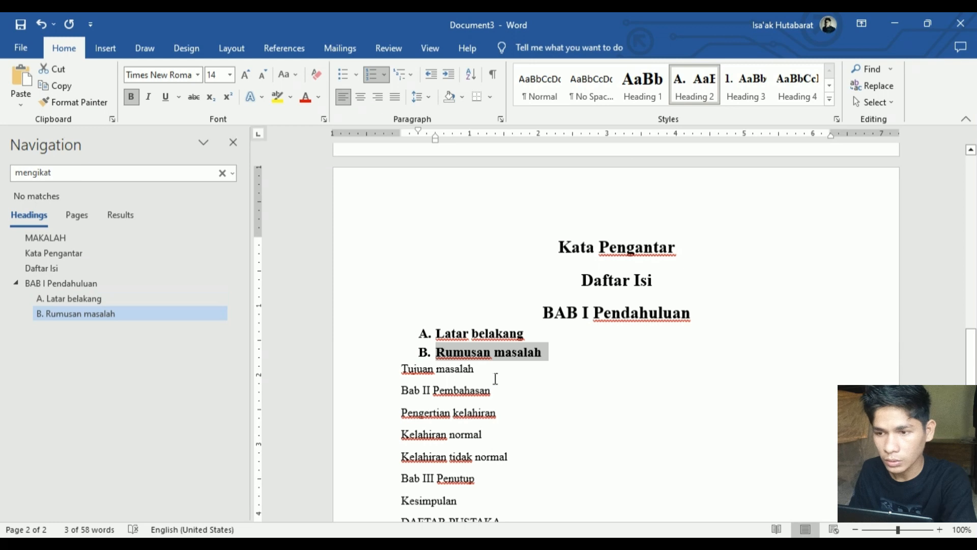
drag(496, 379, 391, 375)
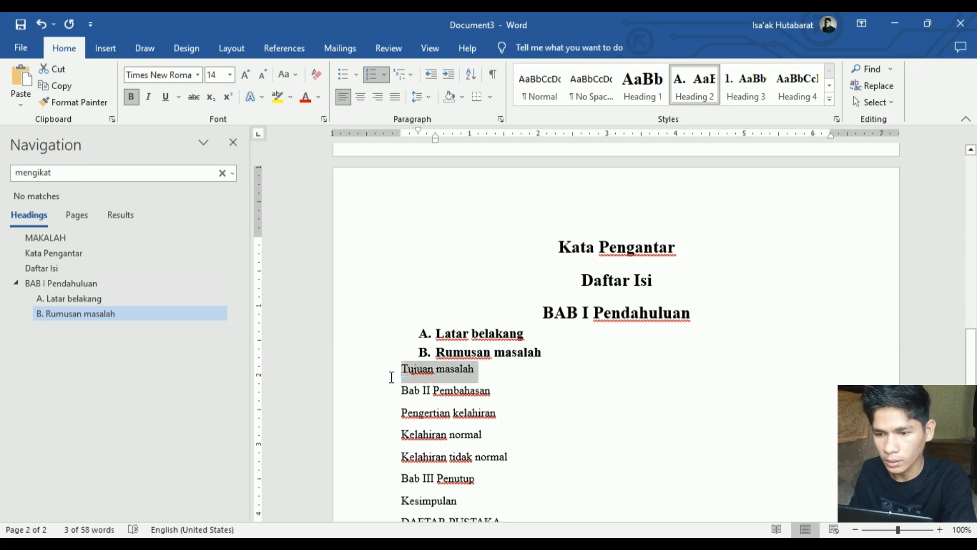
click(695, 88)
click(594, 413)
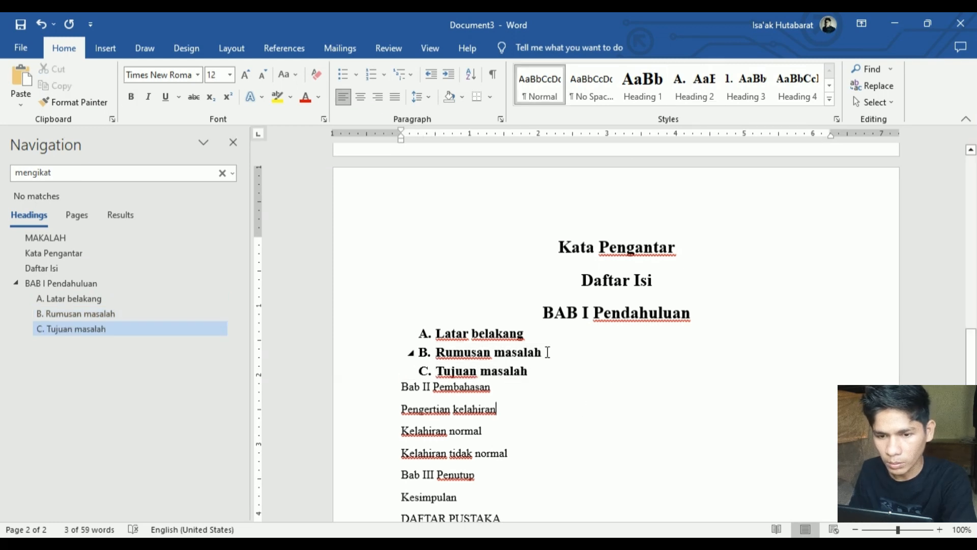
click(548, 352)
key(Up)
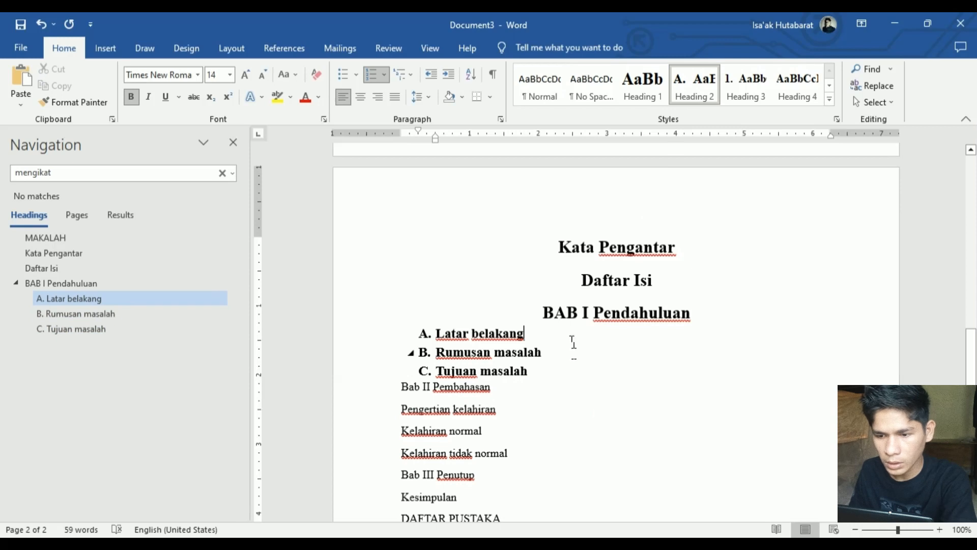
- Apply the Heading 1 style to the Bab II Pembahasan title
click(486, 388)
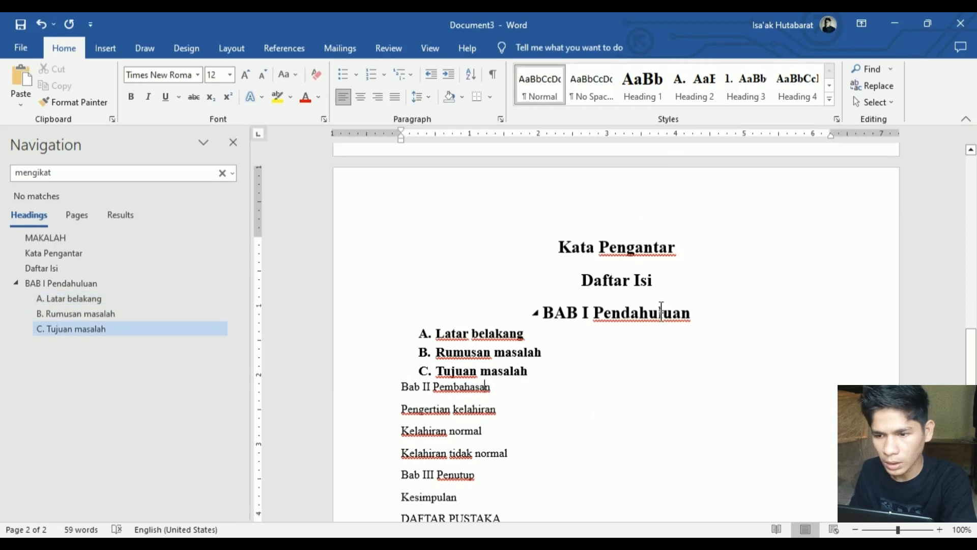
click(606, 312)
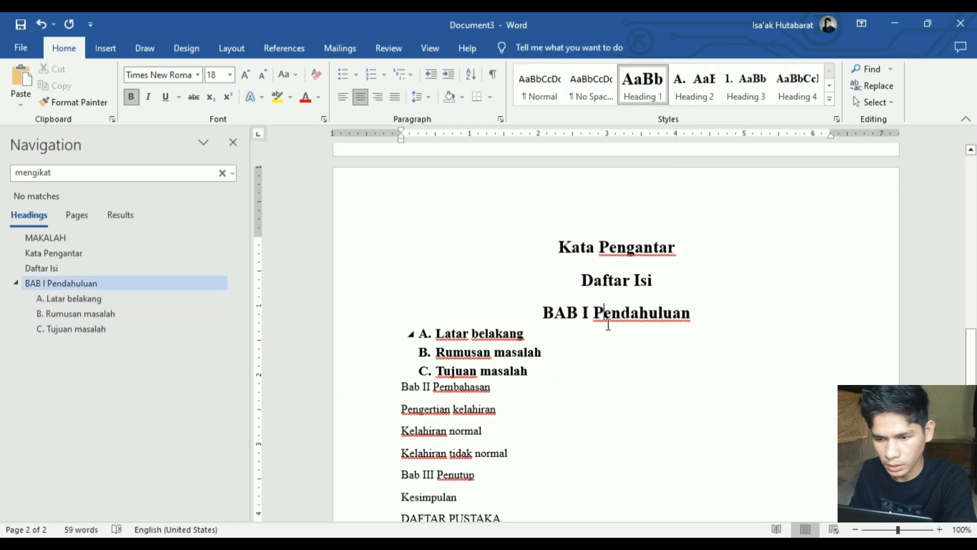
drag(507, 386, 402, 387)
click(649, 97)
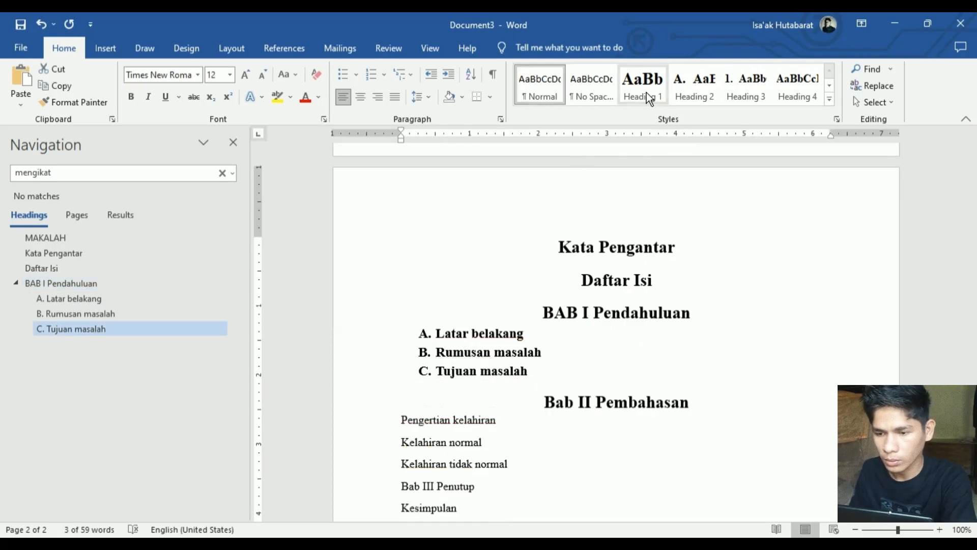
click(519, 430)
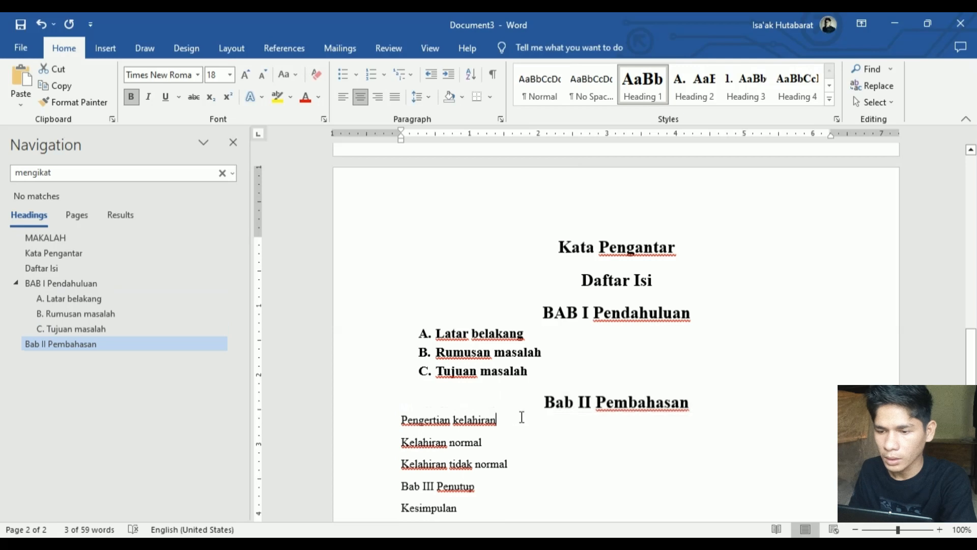
- Try to number the Pengertian kelahiran line under Bab II manually with 2.1
scroll(722, 428, up, 3)
scroll(688, 384, down, 3)
scroll(689, 385, down, 3)
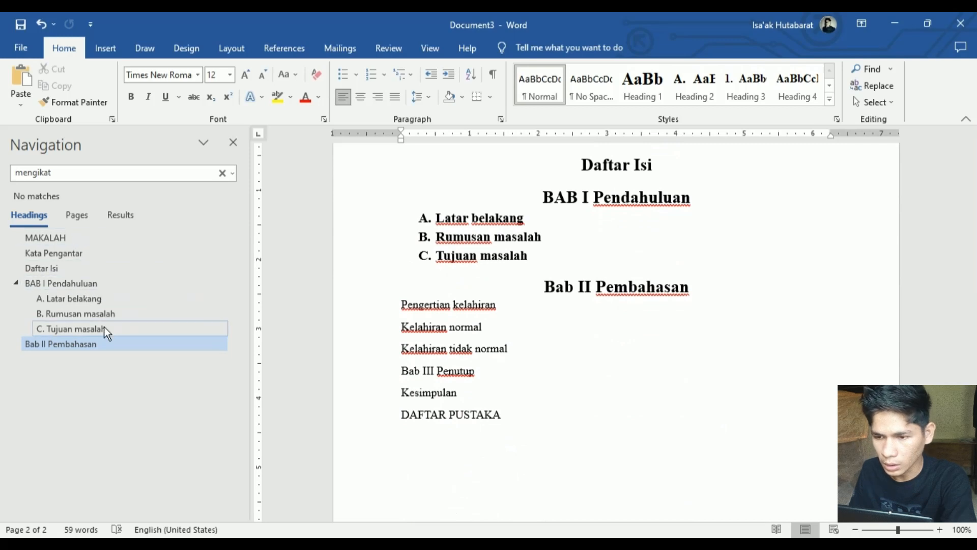
scroll(647, 329, up, 3)
scroll(652, 324, down, 3)
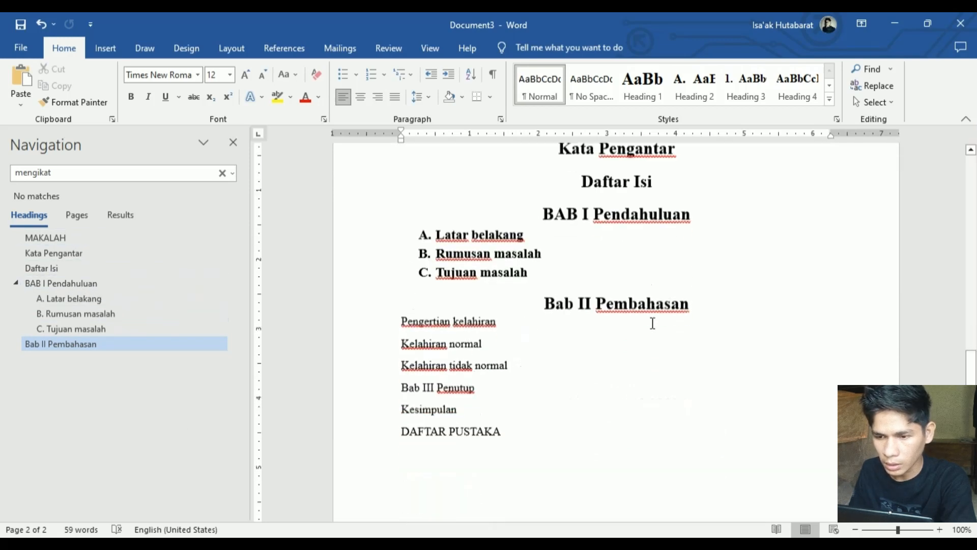
drag(523, 308, 382, 317)
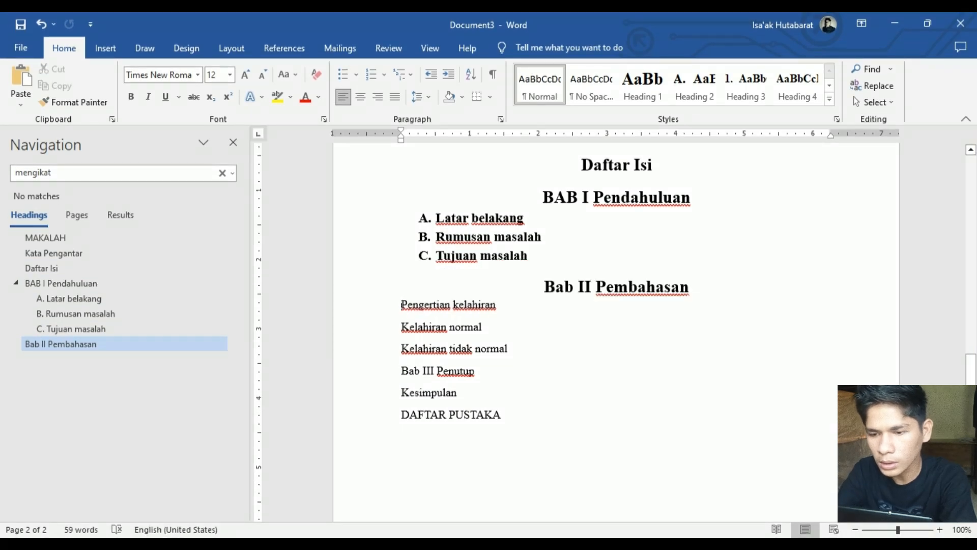
text(2.1.)
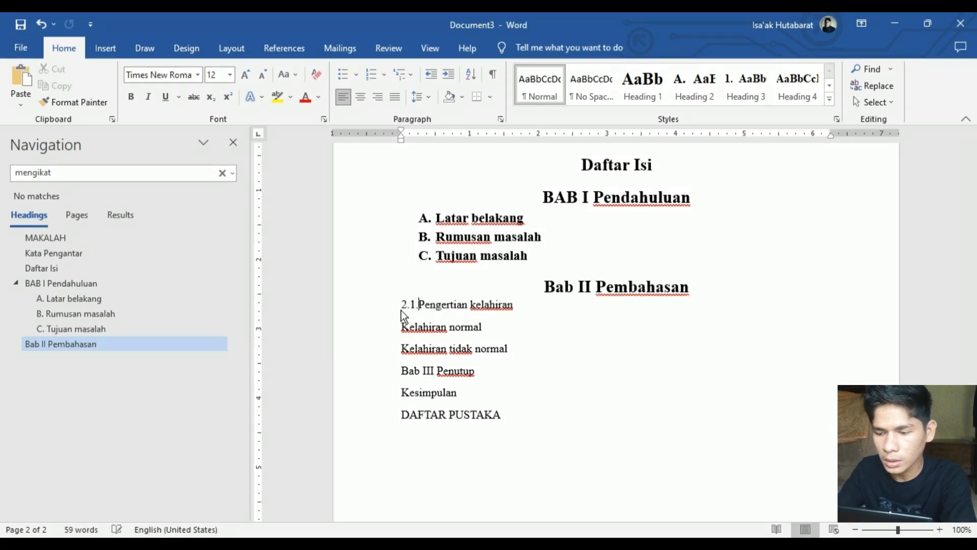
- Delete the manual 2.1. number from the start of the Pengertian kelahiran line
key(BackSpace)
key(BackSpace)
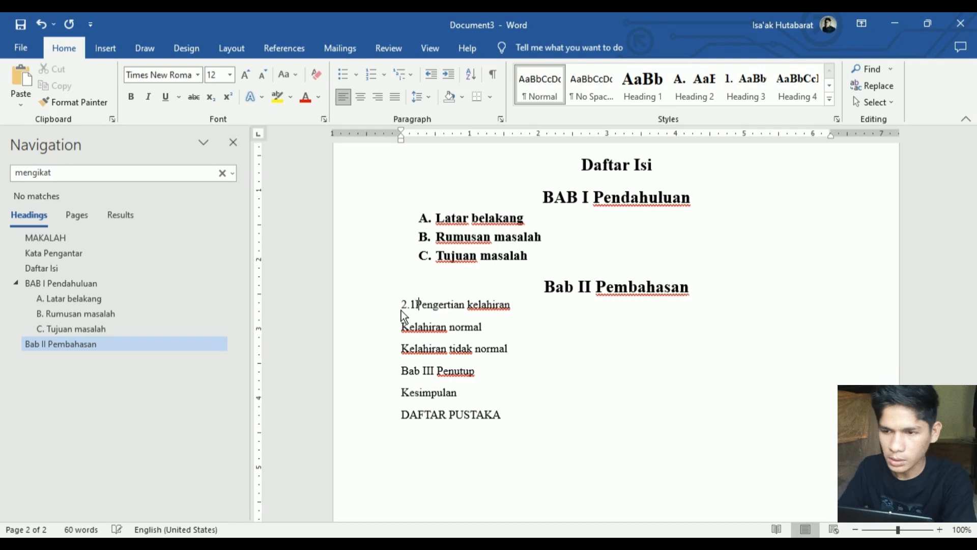
key(BackSpace)
key(BackSpace)
key(BackSpace)
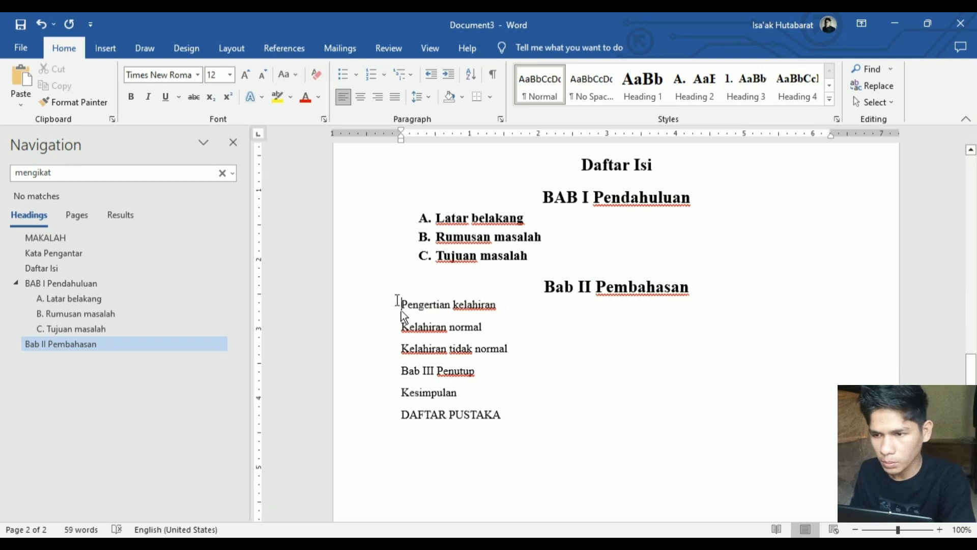
right_click(693, 97)
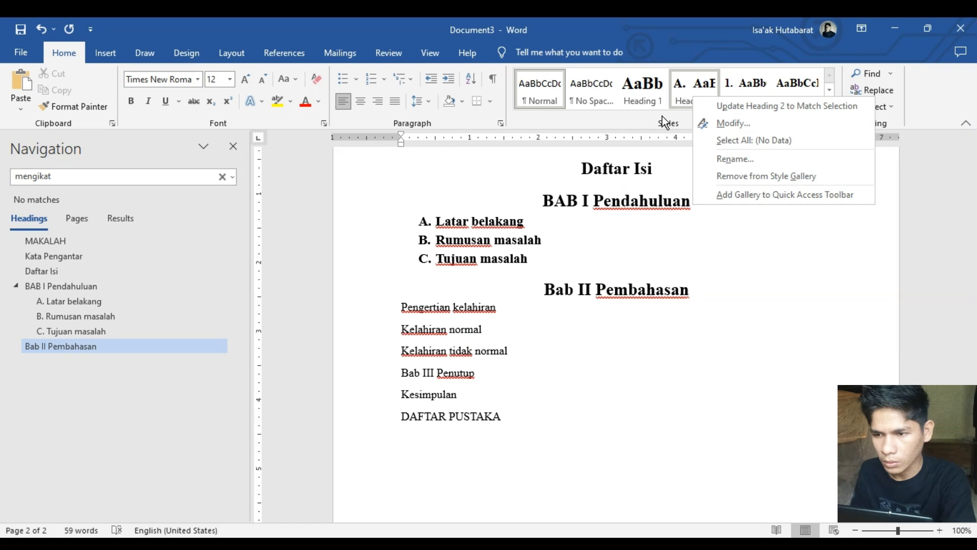
click(668, 137)
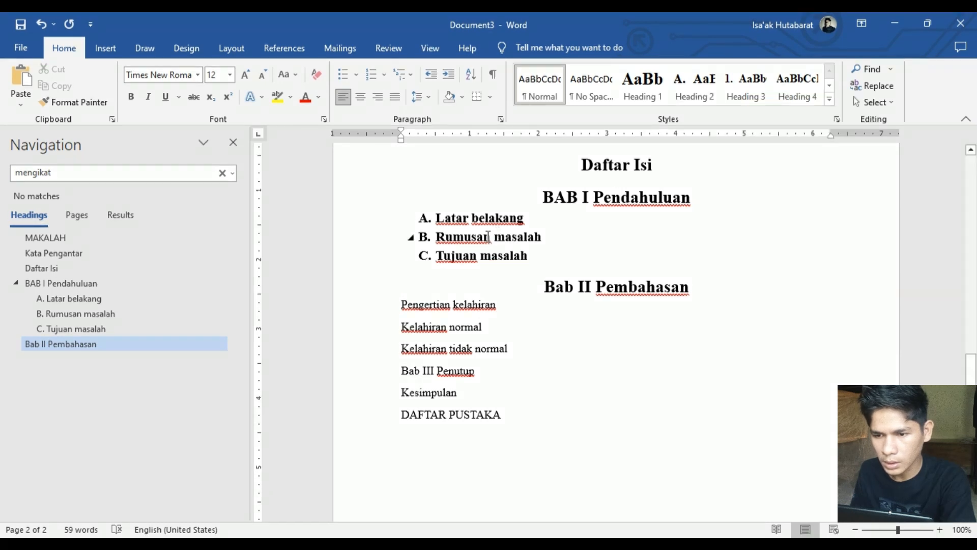
click(413, 237)
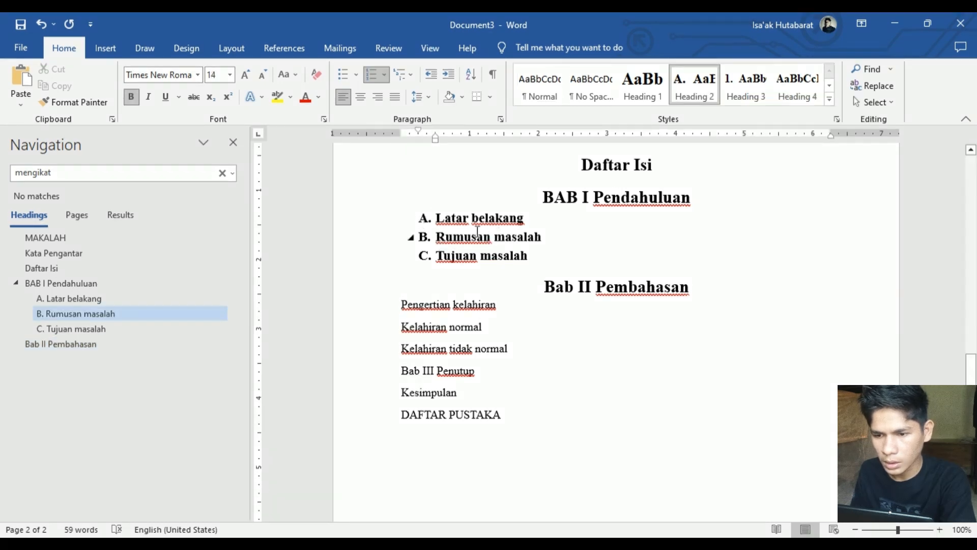
click(396, 310)
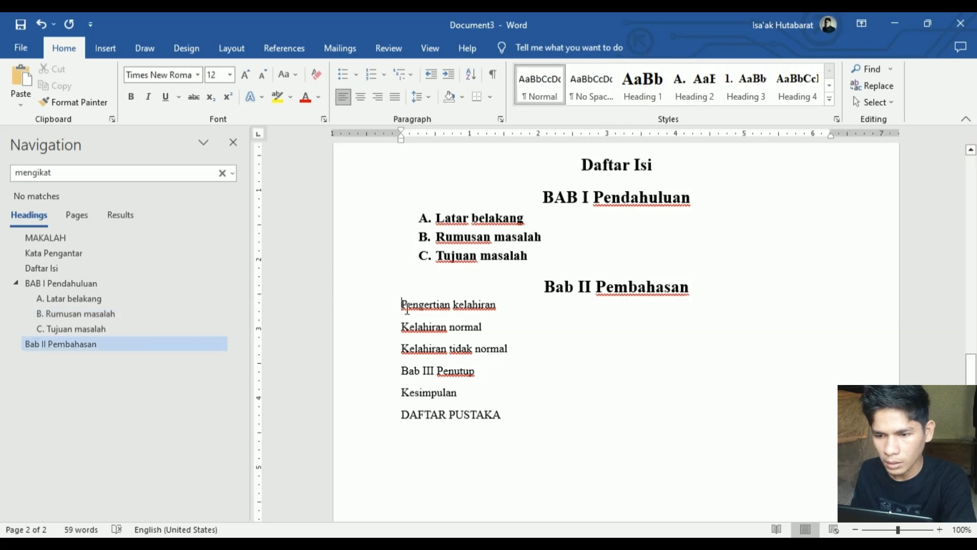
- Apply the Heading 2 style to the Pengertian kelahiran line and replace its automatic letter with the number 2.1
triple_click(512, 306)
click(694, 85)
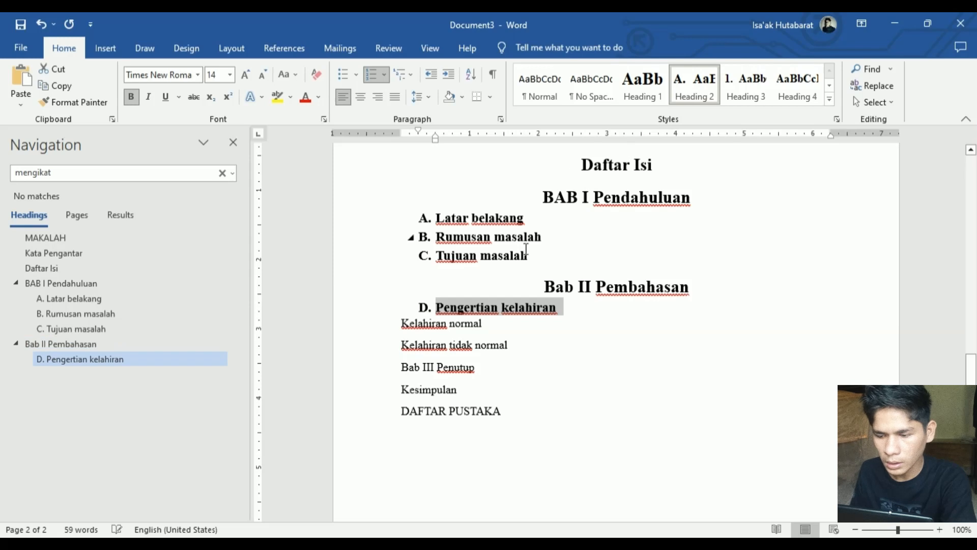
click(436, 307)
key(BackSpace)
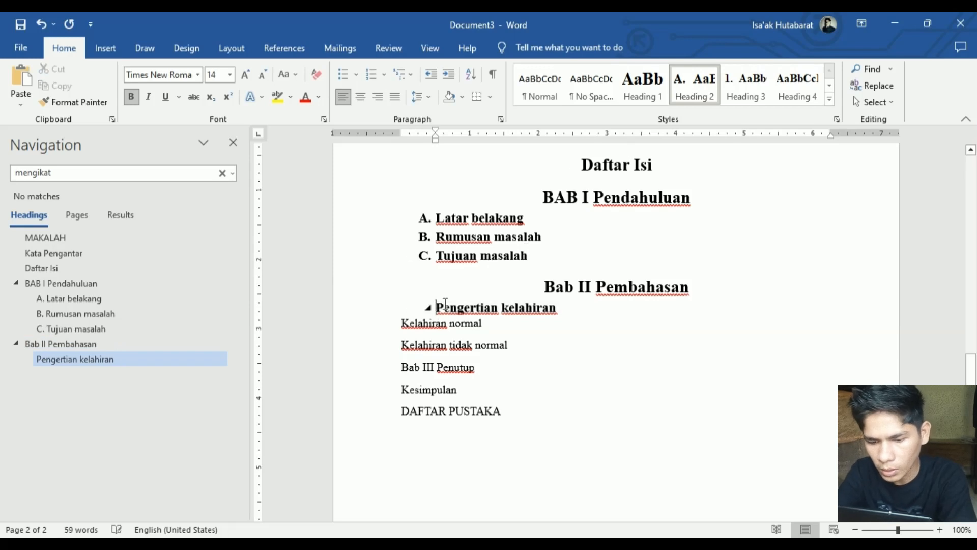
key(BackSpace)
key(BackSpace)
text(2.1.)
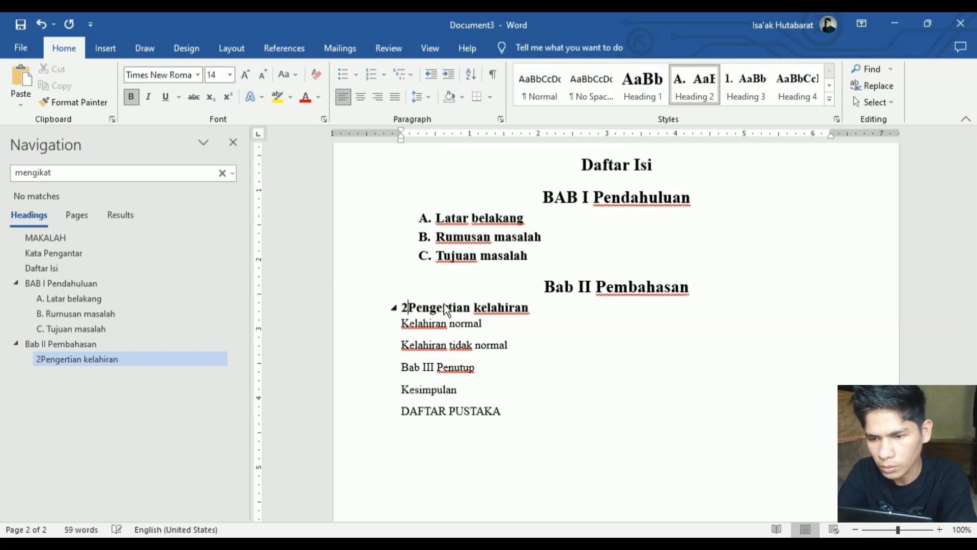
key(Tab)
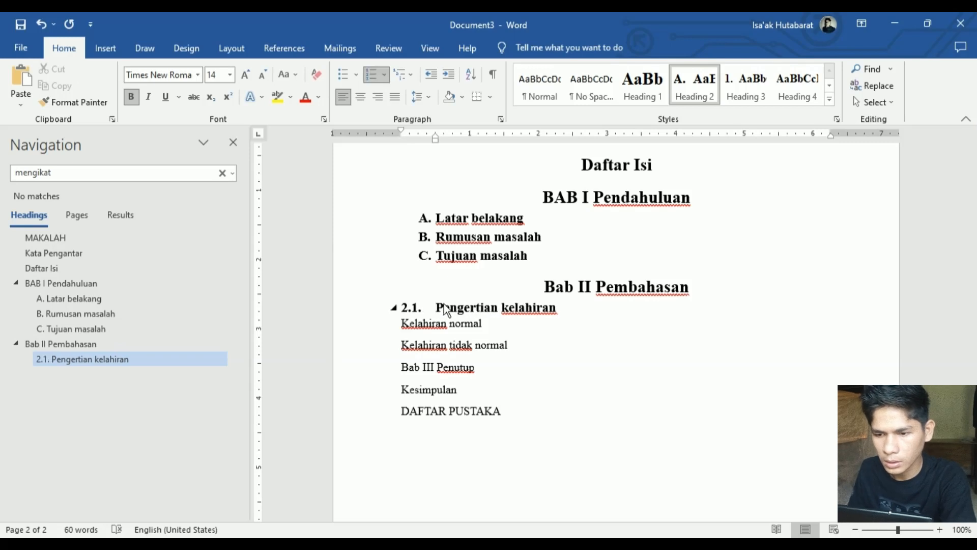
- Apply the Heading 2 style to the Kelahiran normal line and replace its automatic letter with the number 2.2
click(515, 320)
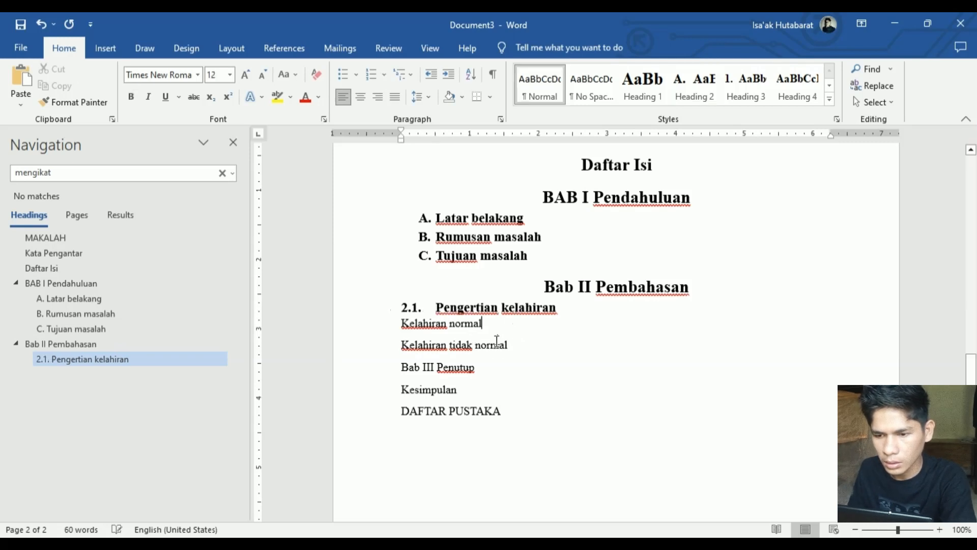
drag(501, 330, 394, 332)
key(ctrl+alt+2)
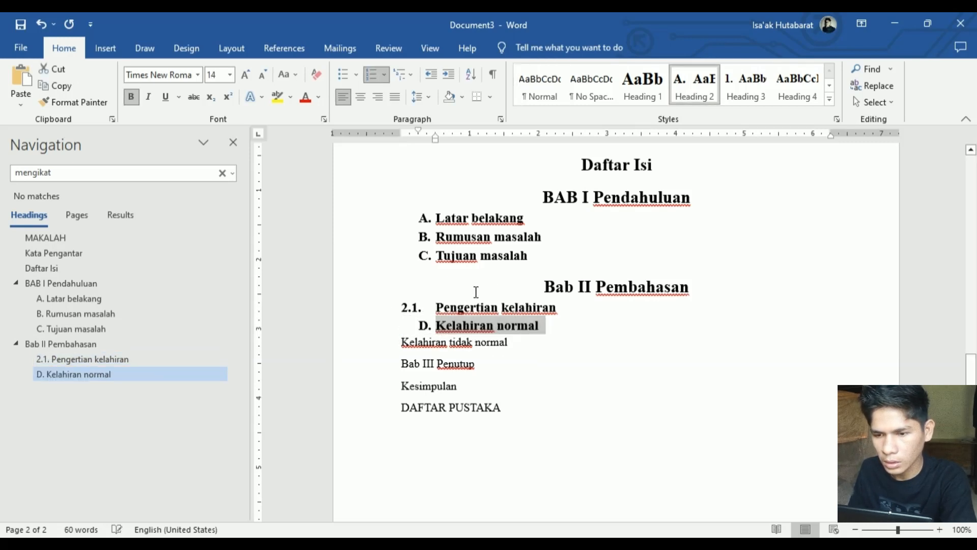
click(434, 328)
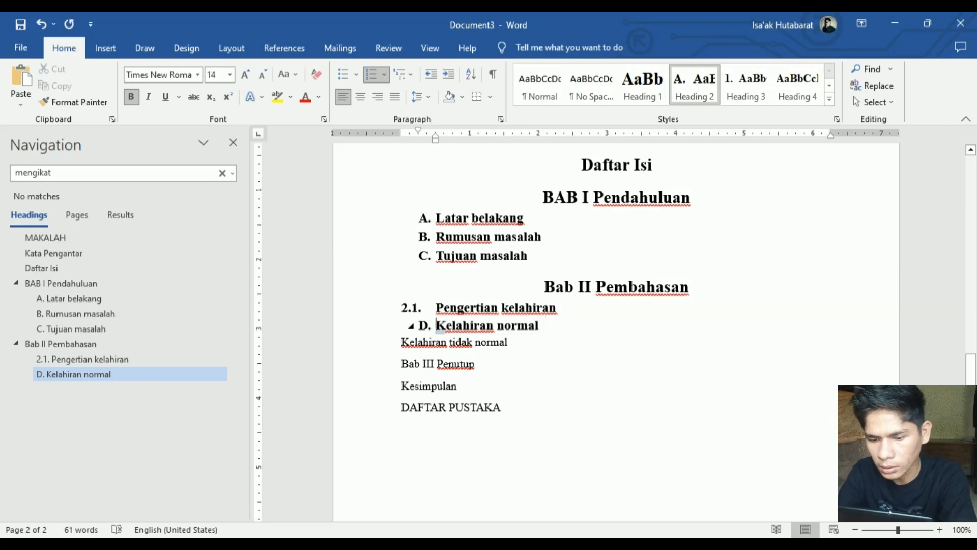
key(BackSpace)
key(BackSpace)
text(2.2.)
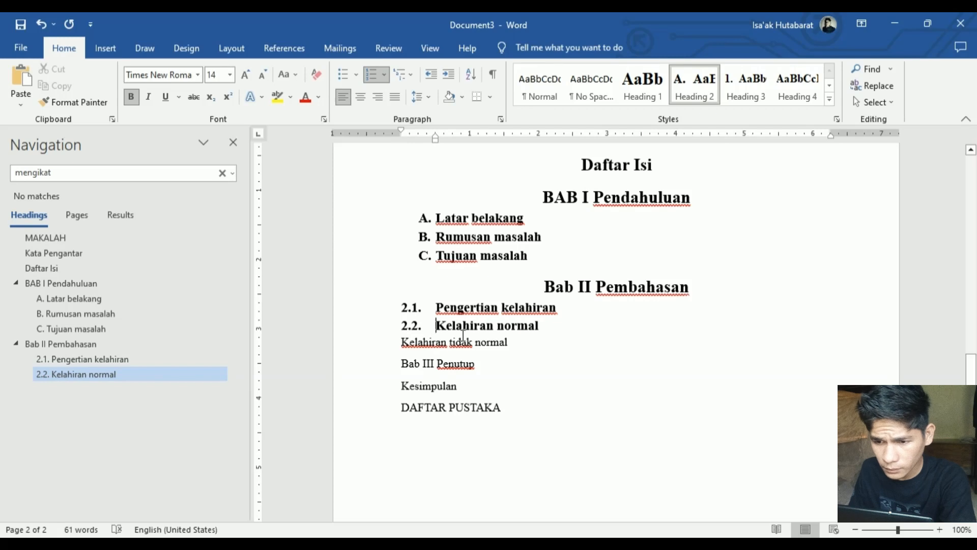
click(528, 351)
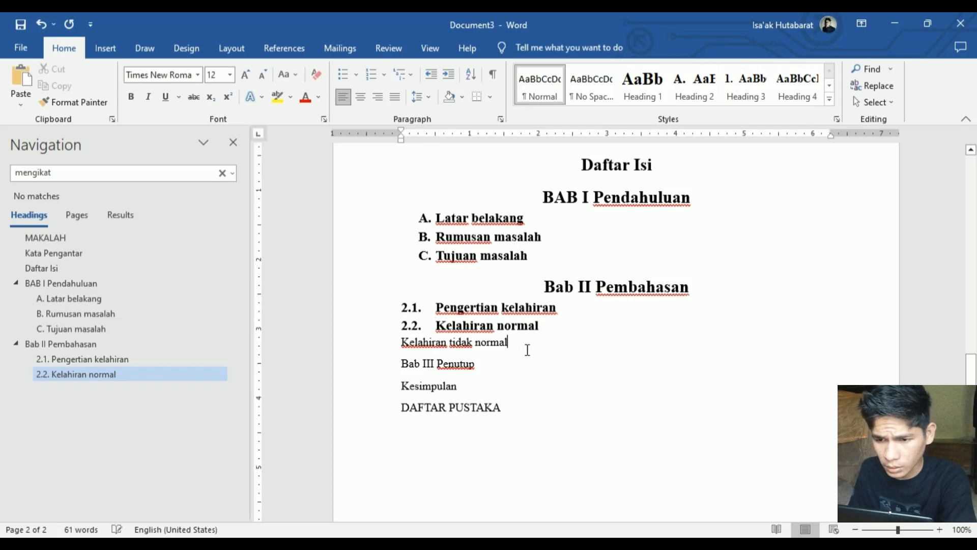
drag(505, 344, 580, 164)
click(695, 86)
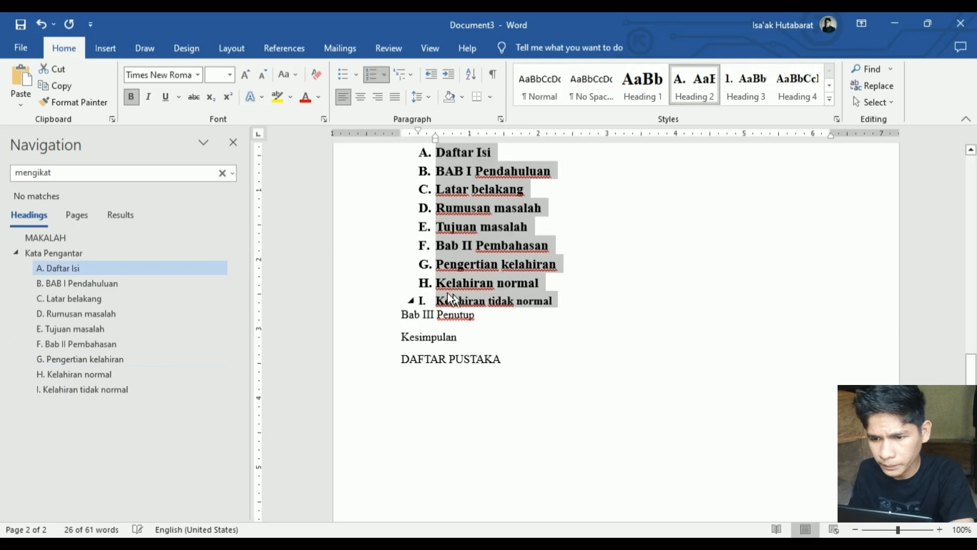
scroll(514, 289, up, 8)
scroll(514, 289, down, 8)
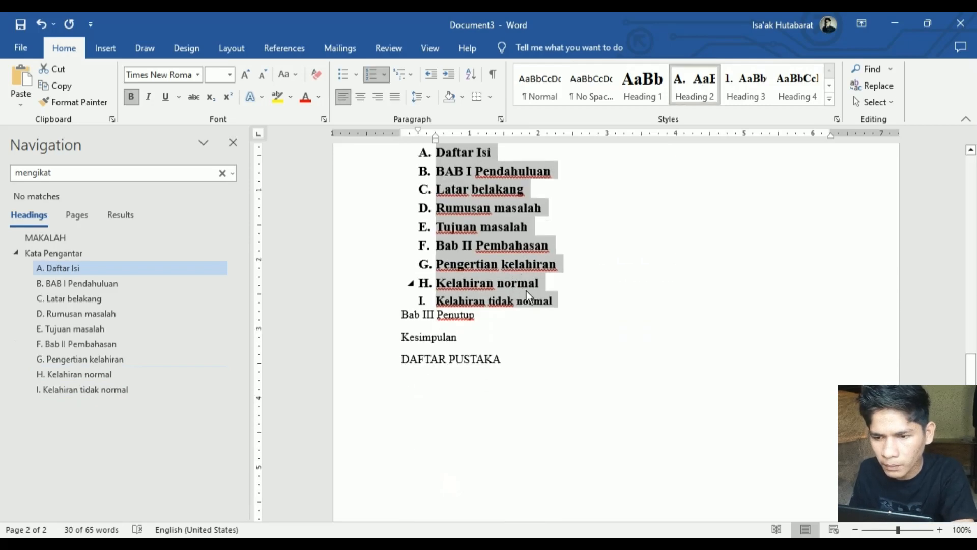
key(ctrl+z)
- Apply the Heading 2 style to the Kelahiran tidak normal line and replace its automatic letter with the number 2.3
drag(545, 354, 401, 343)
click(530, 365)
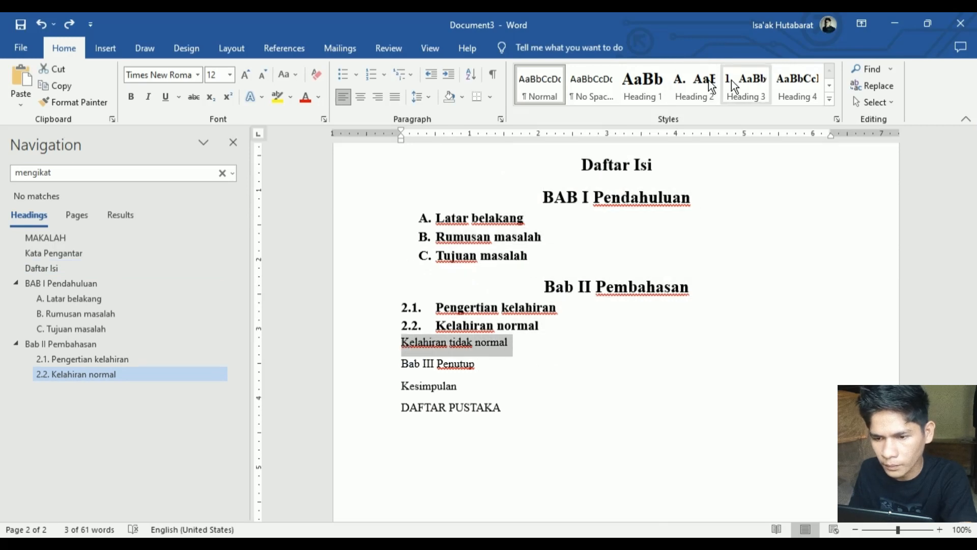
click(697, 85)
click(437, 340)
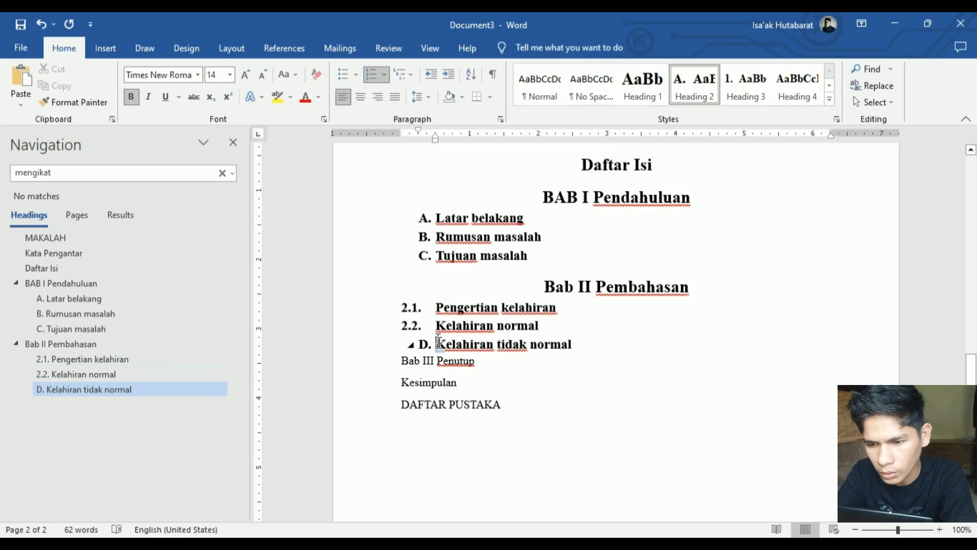
key(BackSpace)
key(BackSpace)
text(2.)
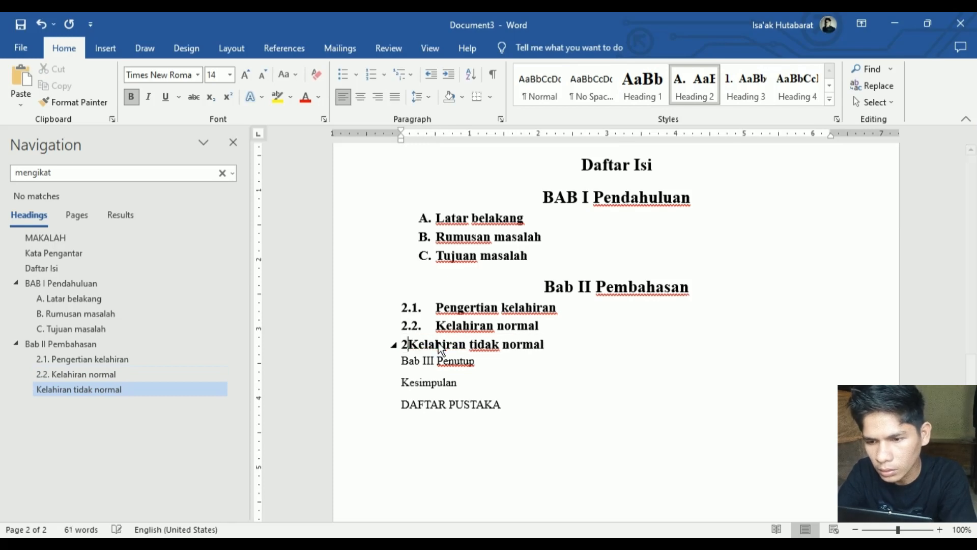
text(3.)
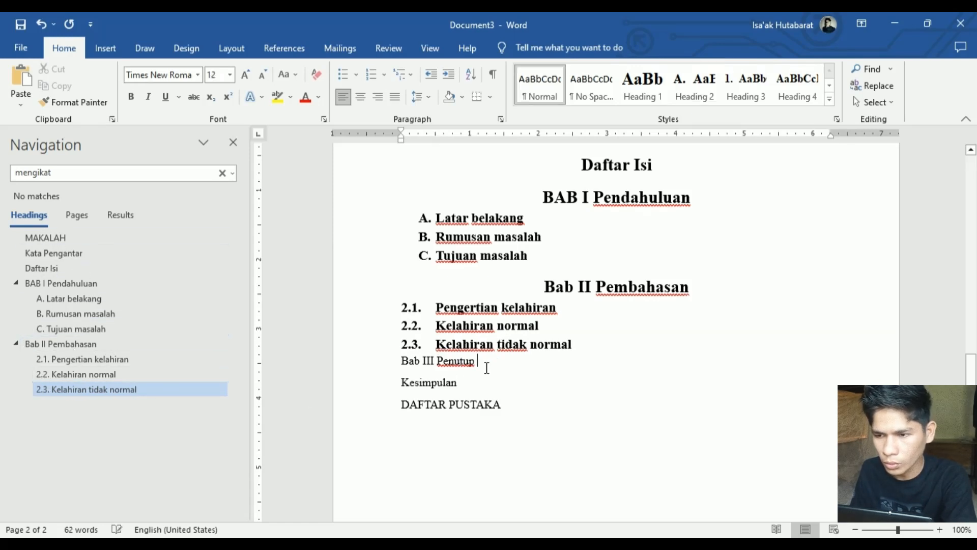
- Apply the Heading 1 style to the Bab III Penutup title
drag(482, 363, 401, 362)
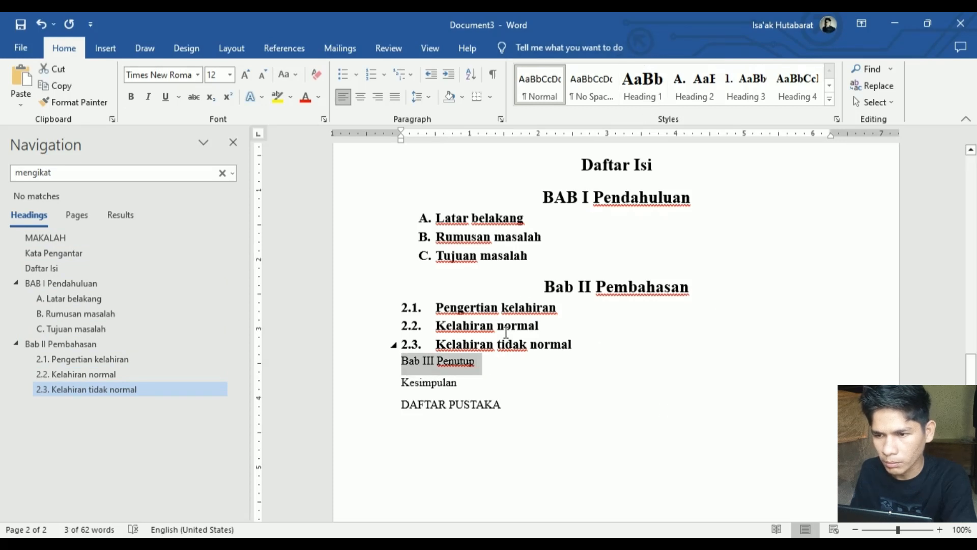
click(643, 92)
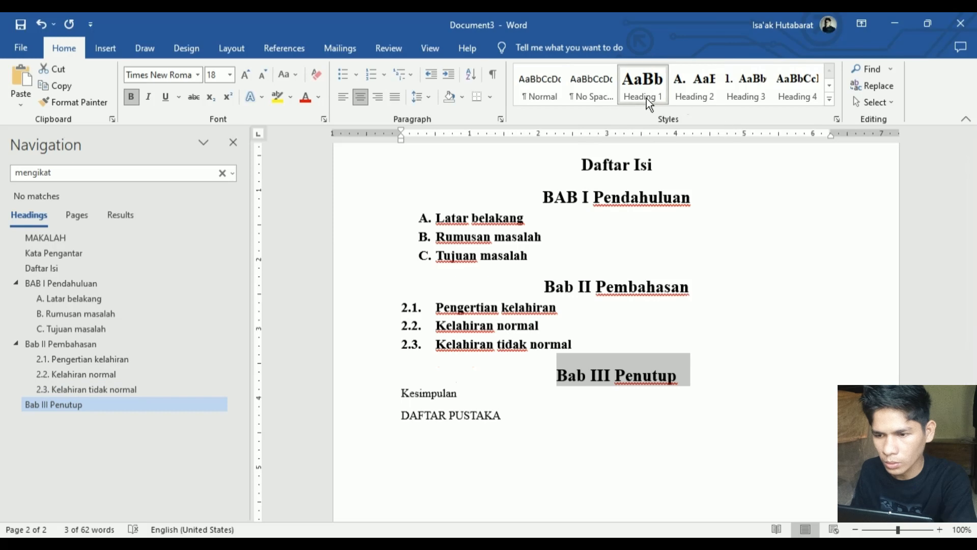
click(606, 381)
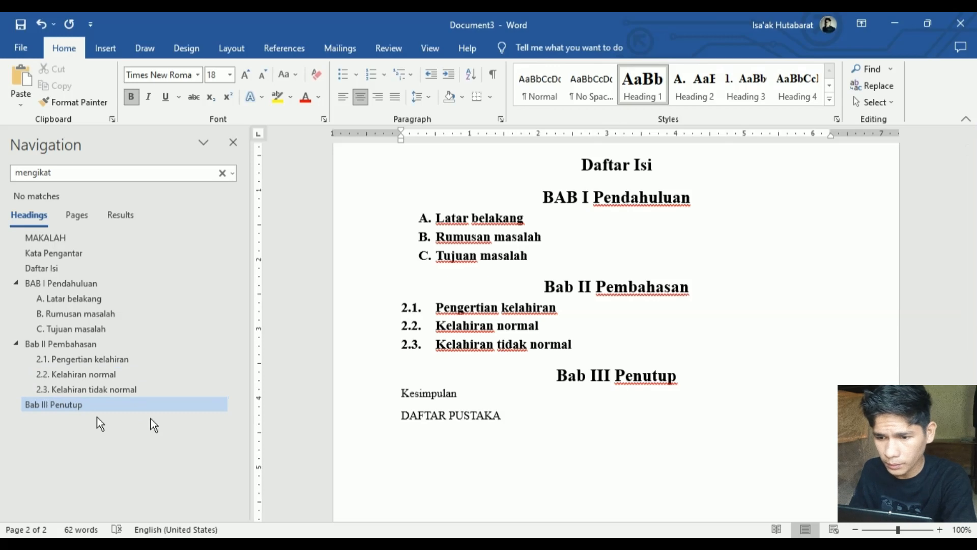
- Apply the Heading 2 style to the Kesimpulan line and remove its automatic letter and indent
drag(480, 393, 399, 393)
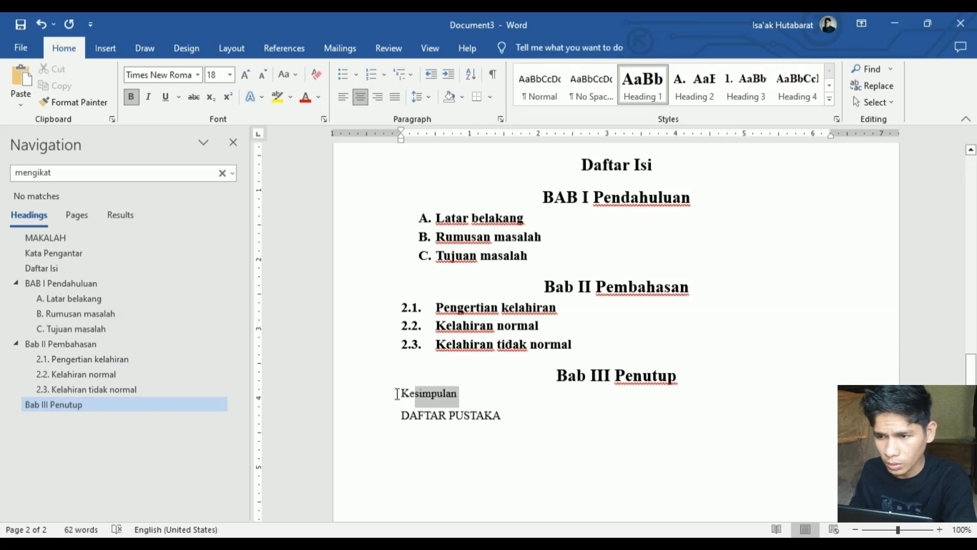
click(702, 95)
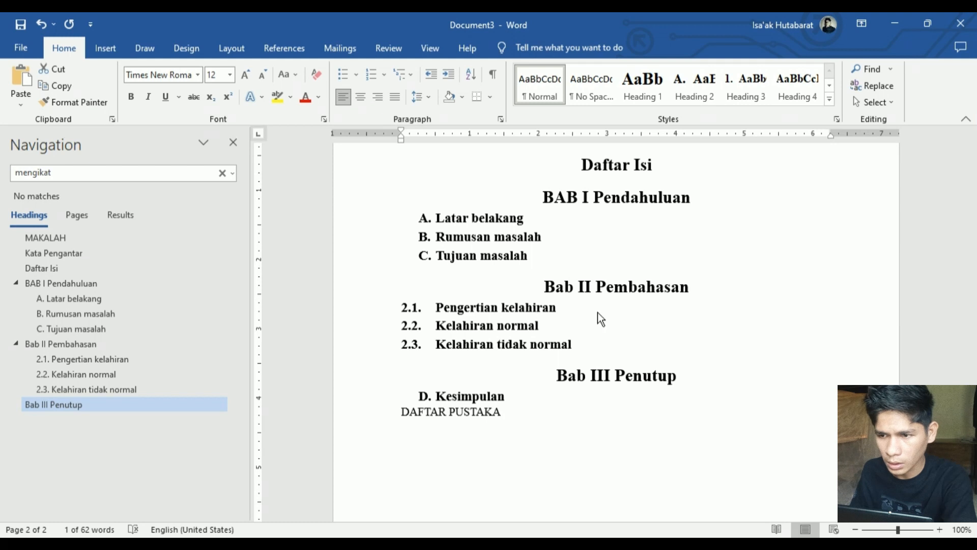
click(679, 78)
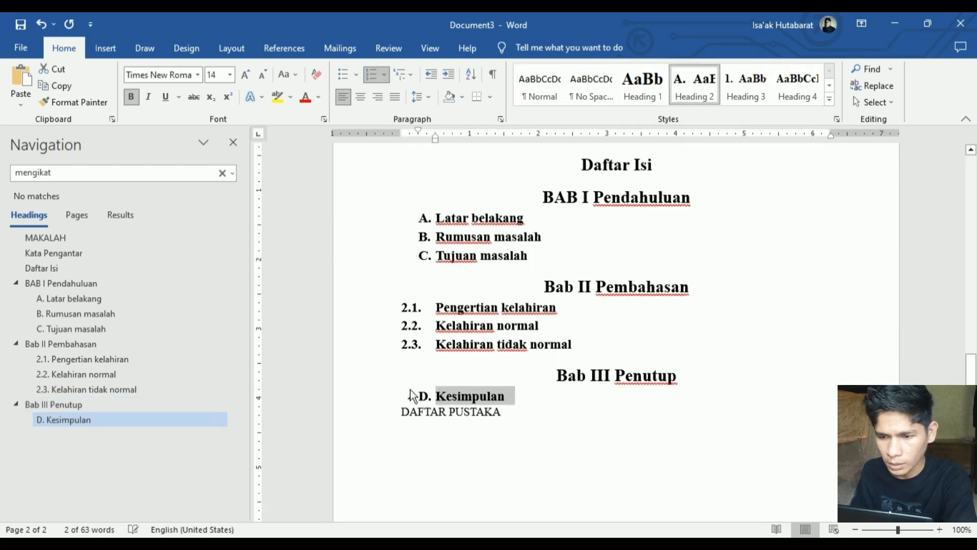
click(435, 392)
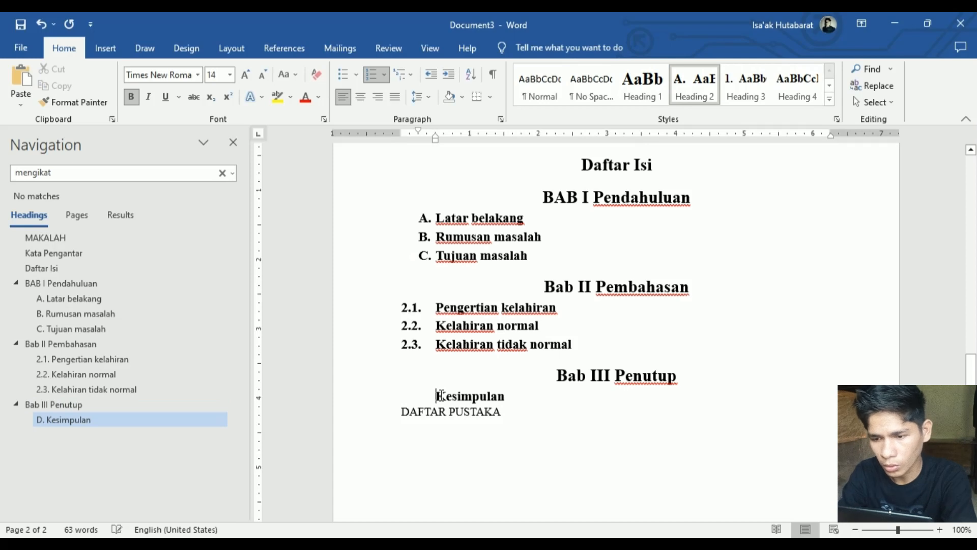
key(BackSpace)
key(BackSpace)
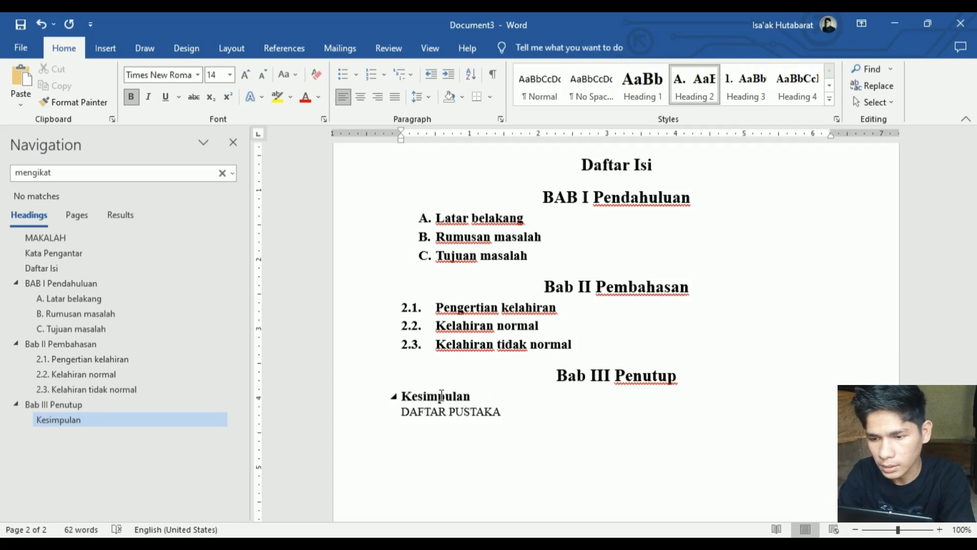
text(3)
text(.1.)
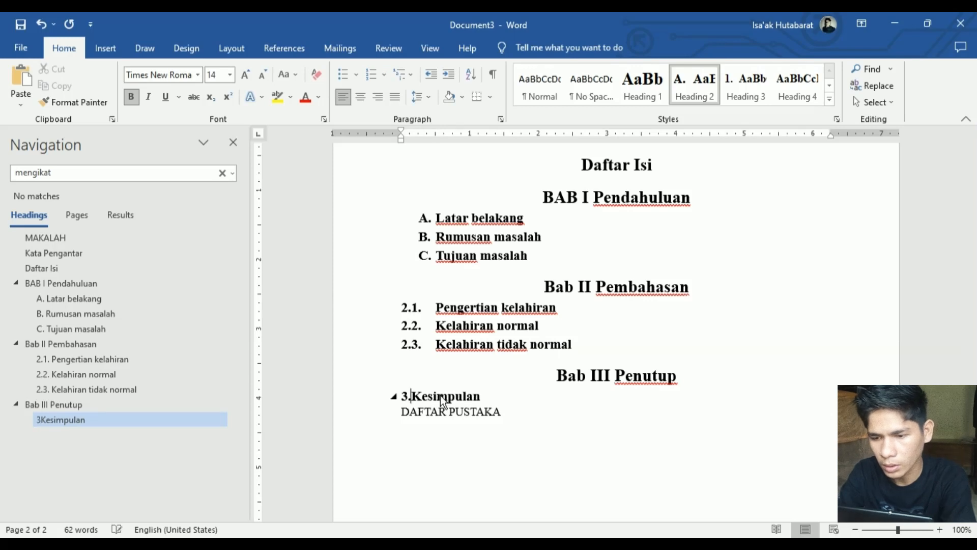
key(Tab)
key(BackSpace)
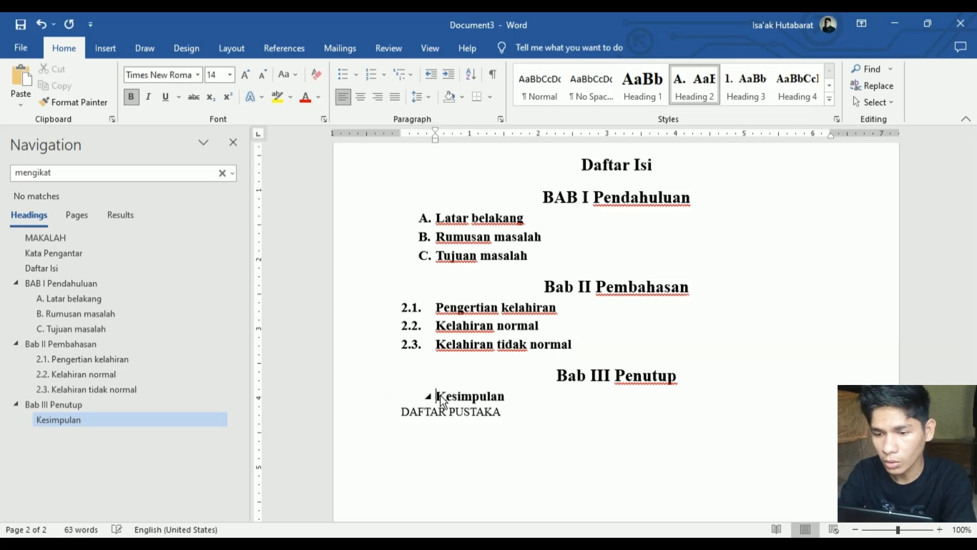
key(BackSpace)
key(BackSpace)
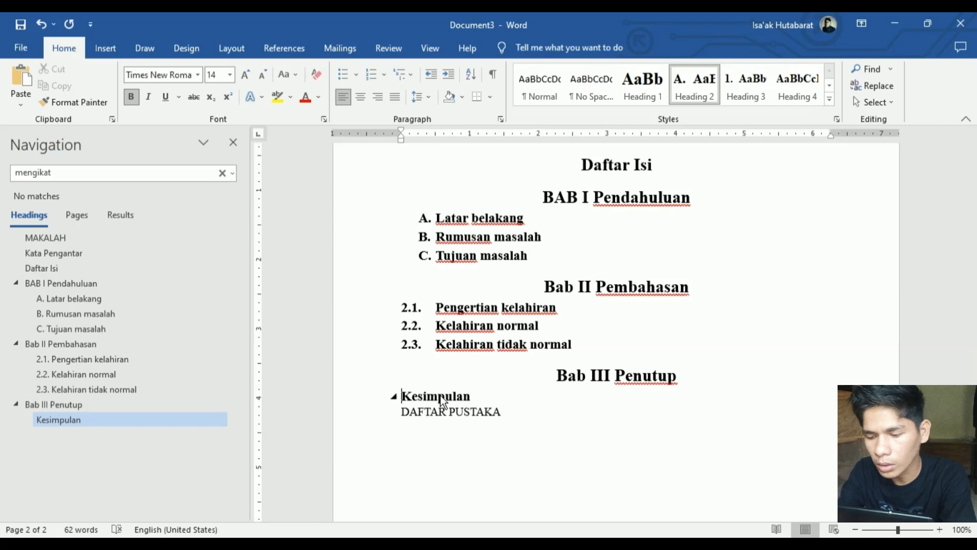
- Number the Kesimpulan heading under Bab III as 3.1., separated from the text by a tab
text(3)
text(.1.)
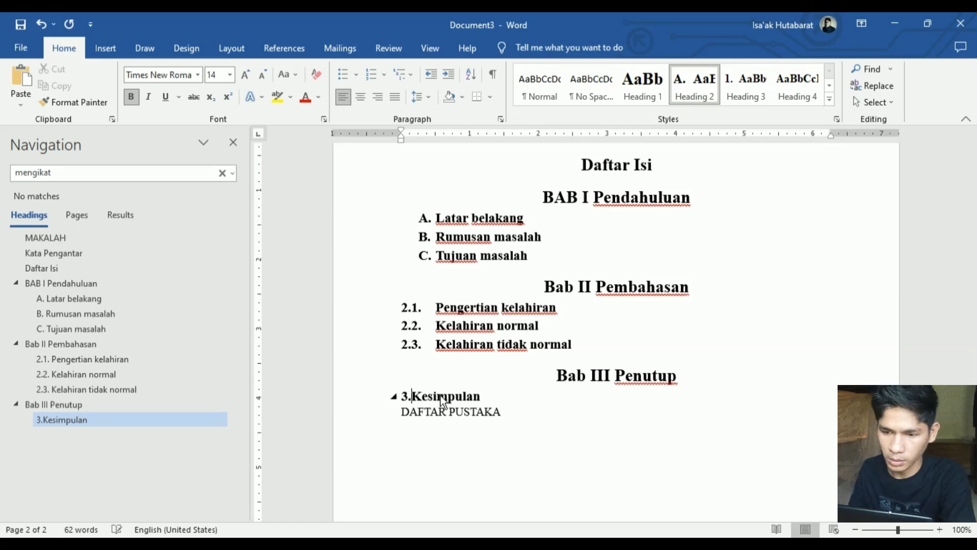
key(Tab)
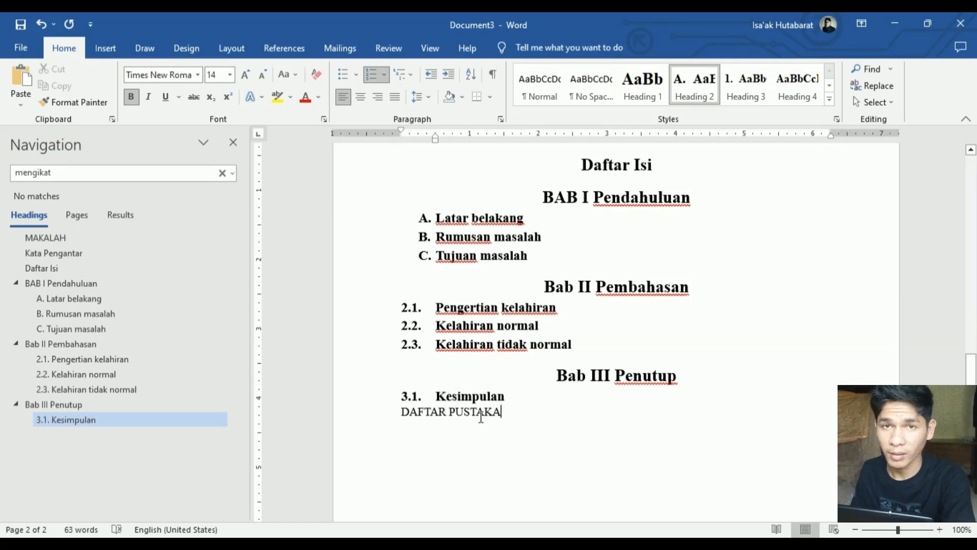
- Apply the Heading 1 style to the DAFTAR PUSTAKA line
drag(504, 413, 401, 413)
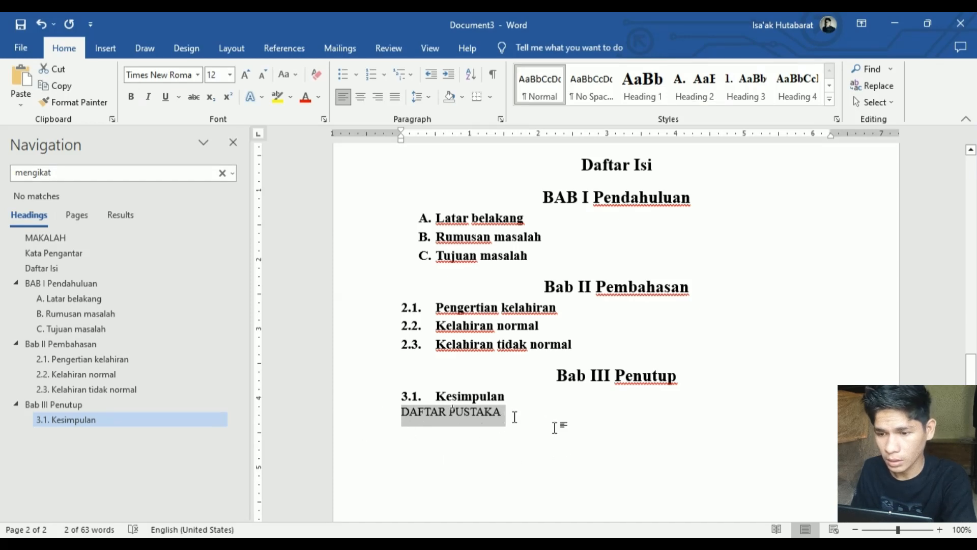
click(658, 81)
- Review the formatted chapter titles and subheadings, and place the cursor at the end of the Daftar Isi title
scroll(653, 321, up, 2)
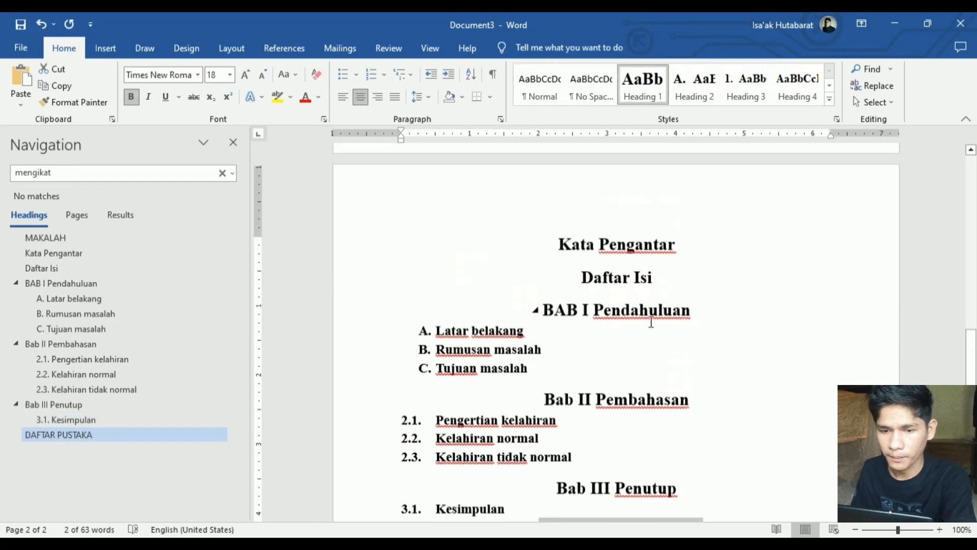
scroll(652, 322, down, 4)
scroll(650, 321, up, 10)
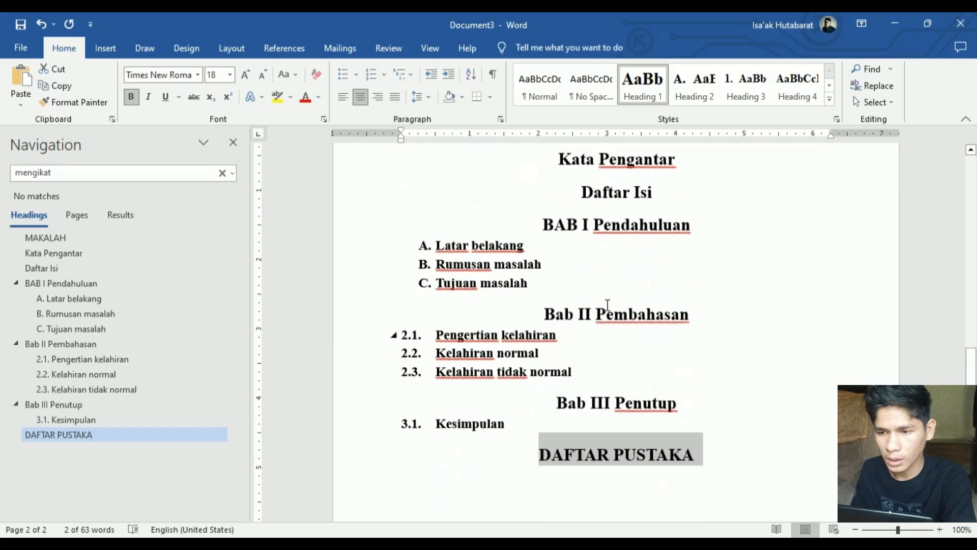
scroll(617, 305, down, 6)
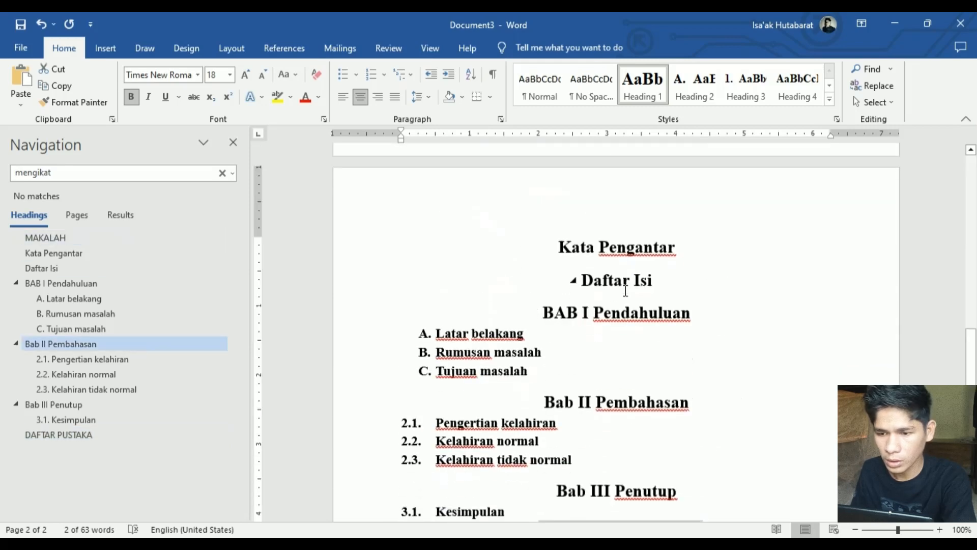
click(632, 283)
scroll(628, 343, down, 2)
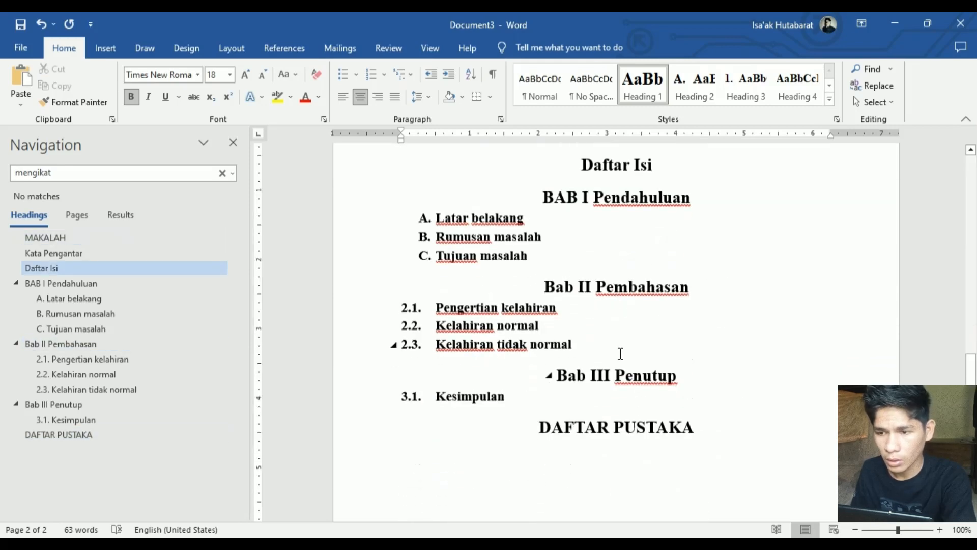
click(588, 326)
scroll(589, 326, up, 2)
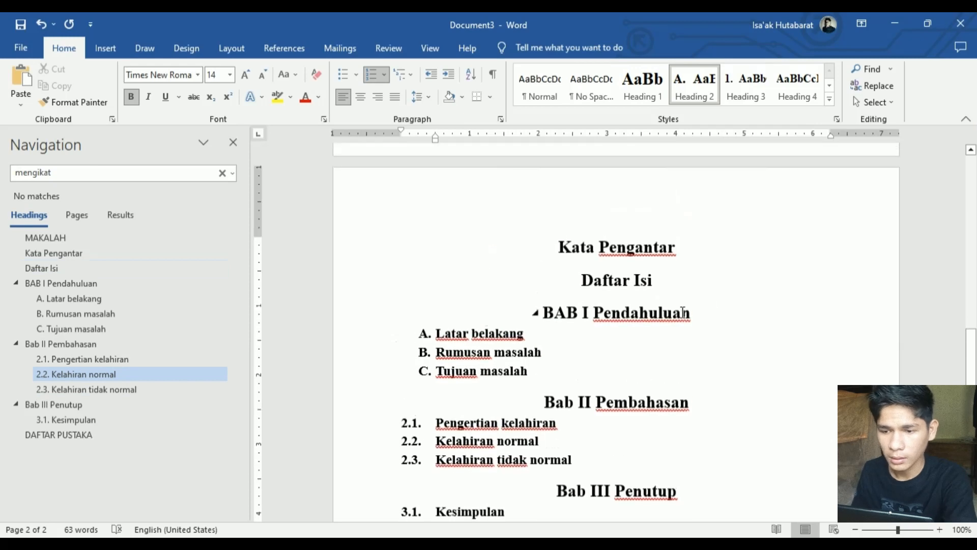
click(674, 280)
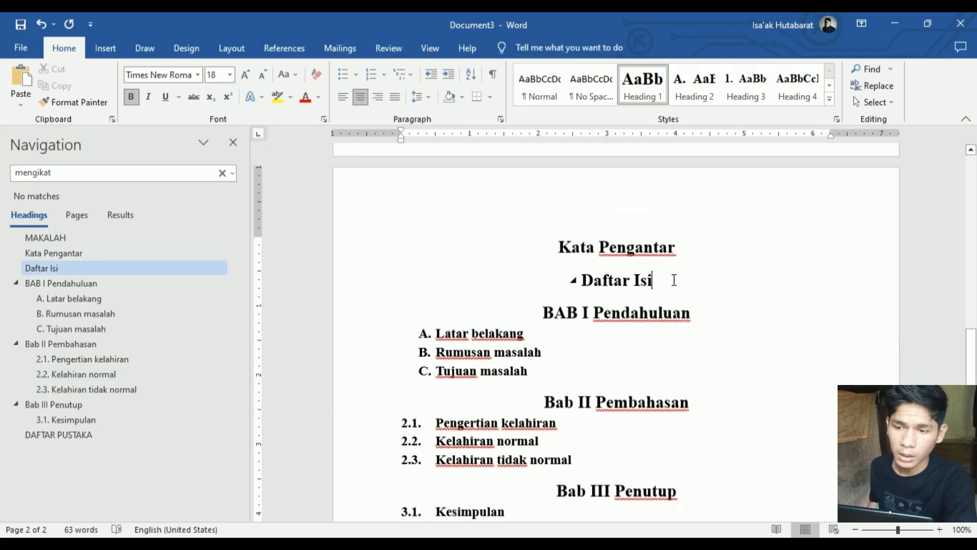
- Insert the automatic table of contents Daftar Isi Otomatis 1 on a new line below the Daftar Isi title
key(Return)
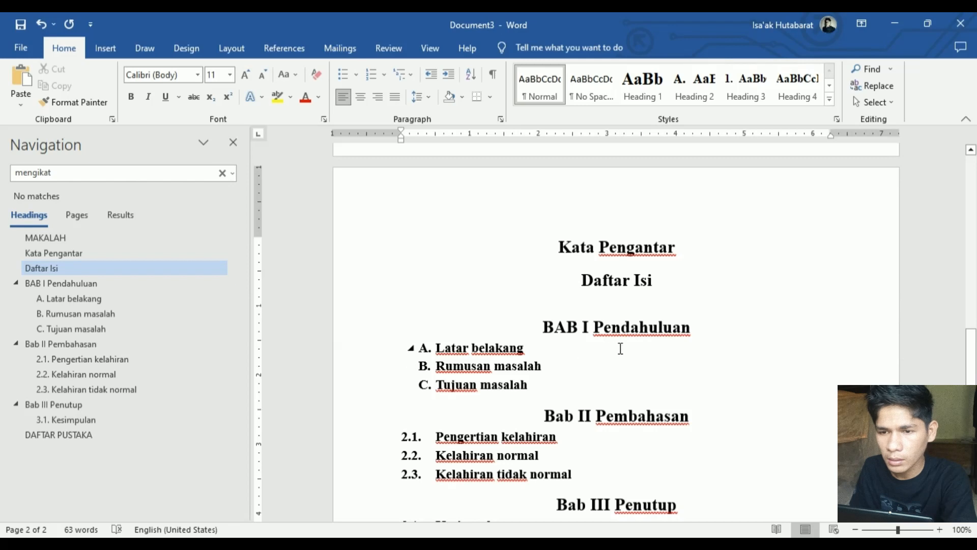
click(299, 53)
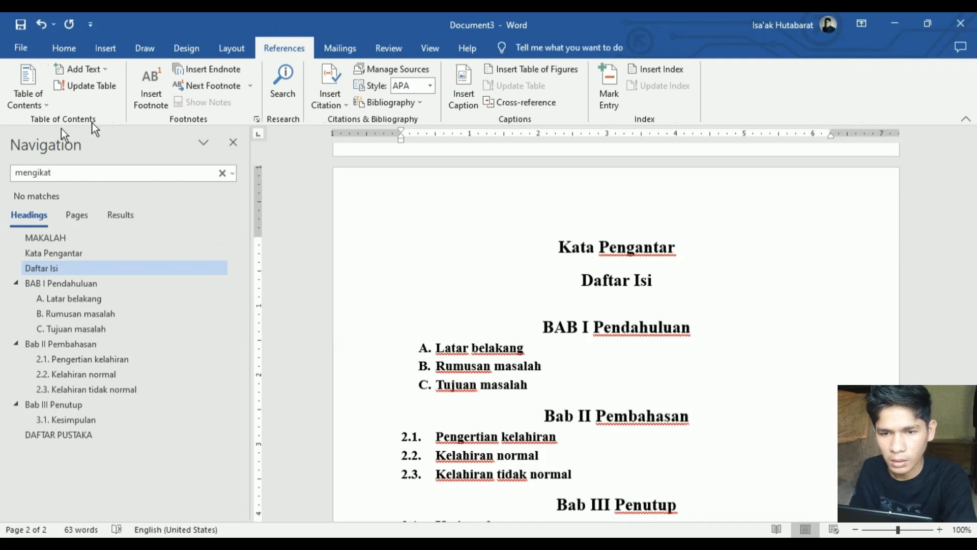
click(44, 106)
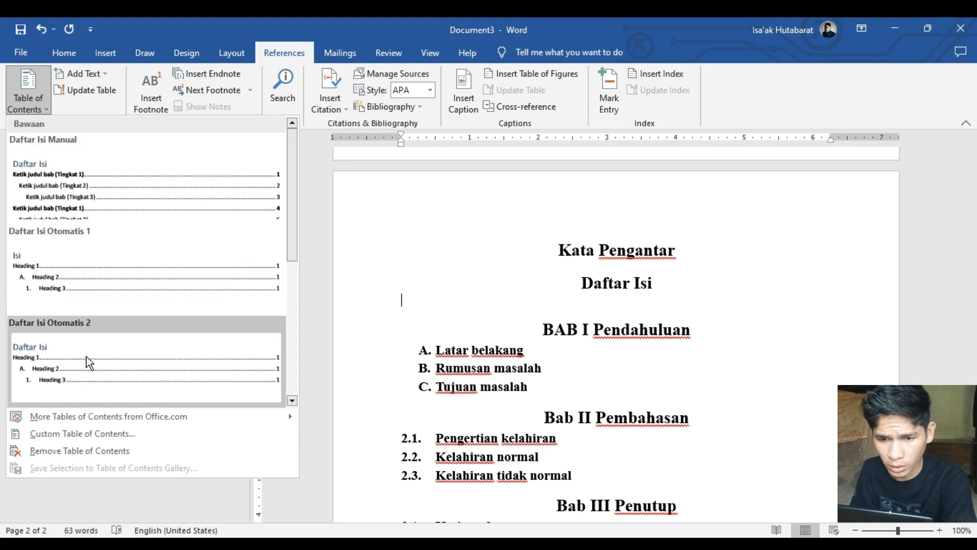
click(118, 305)
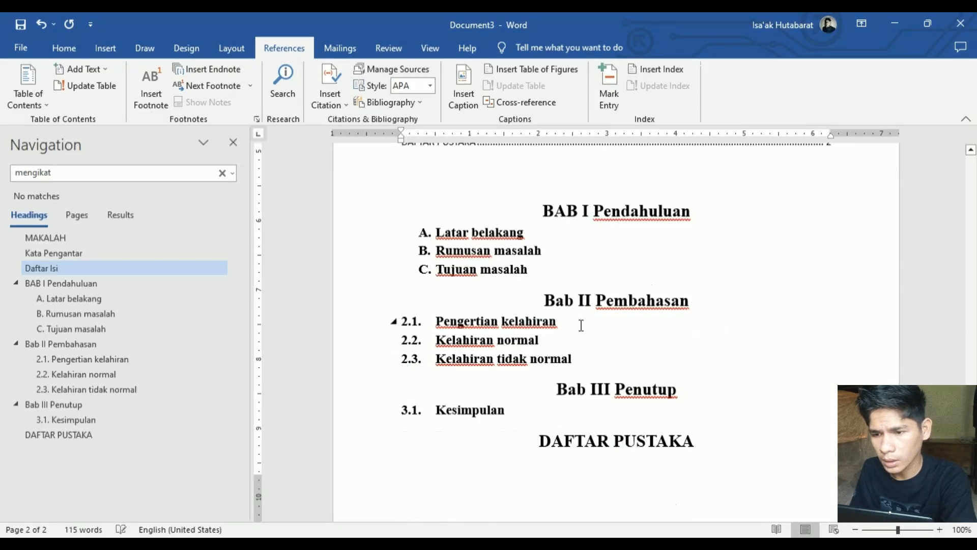
- Delete the built-in "Isi" title from the top of the table of contents
scroll(582, 325, up, 8)
scroll(531, 286, down, 4)
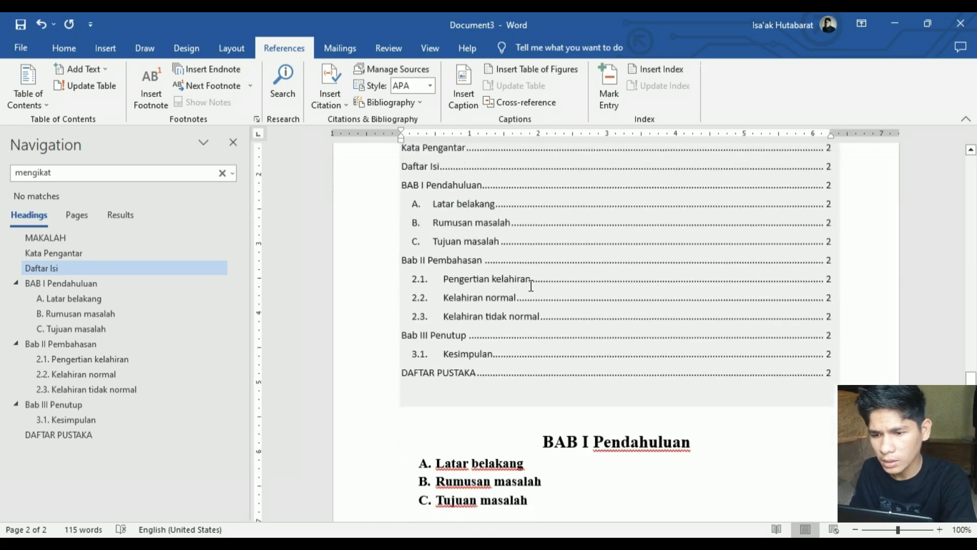
click(531, 286)
scroll(535, 285, up, 8)
scroll(458, 331, down, 4)
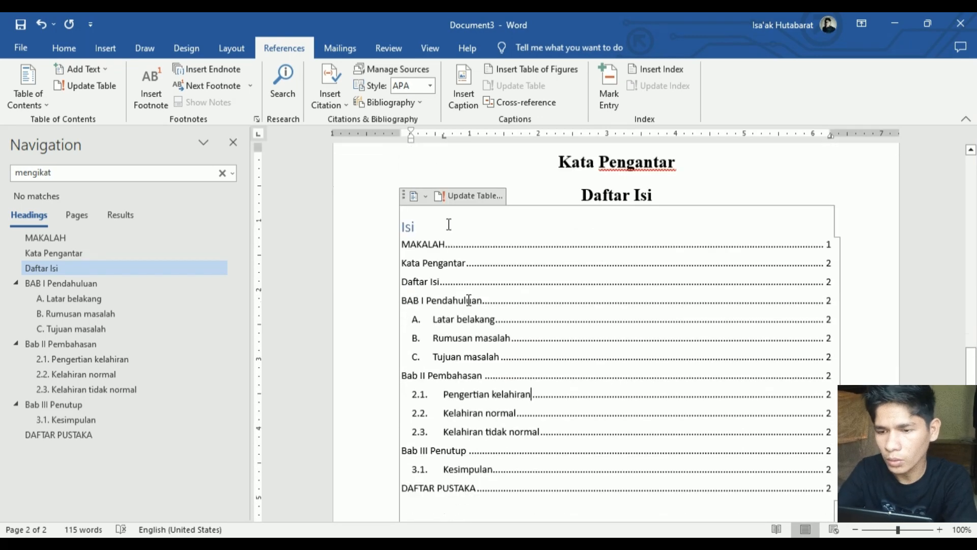
click(449, 224)
key(BackSpace)
key(BackSpace)
key(BackSpace)
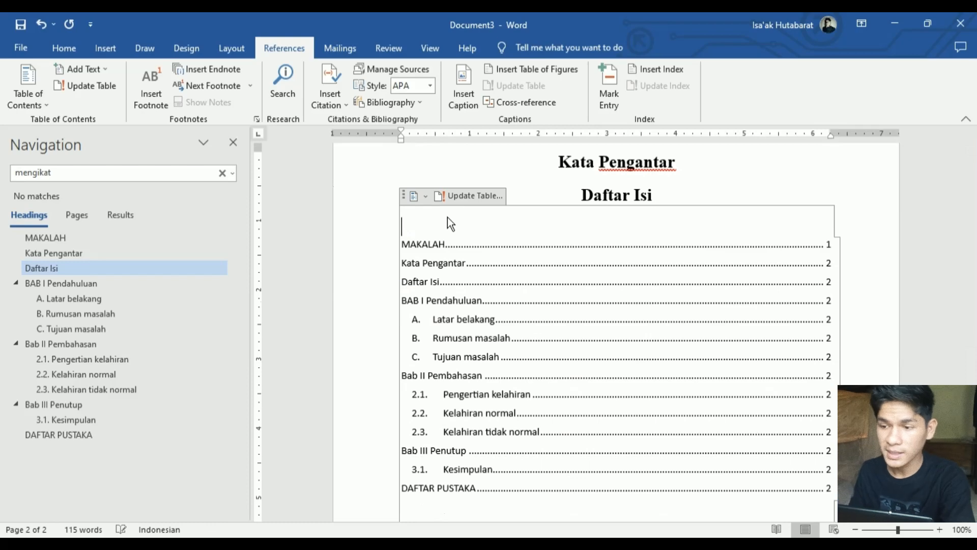
- Compare the entries and page numbers in the table of contents with the headings in the document
scroll(591, 218, down, 4)
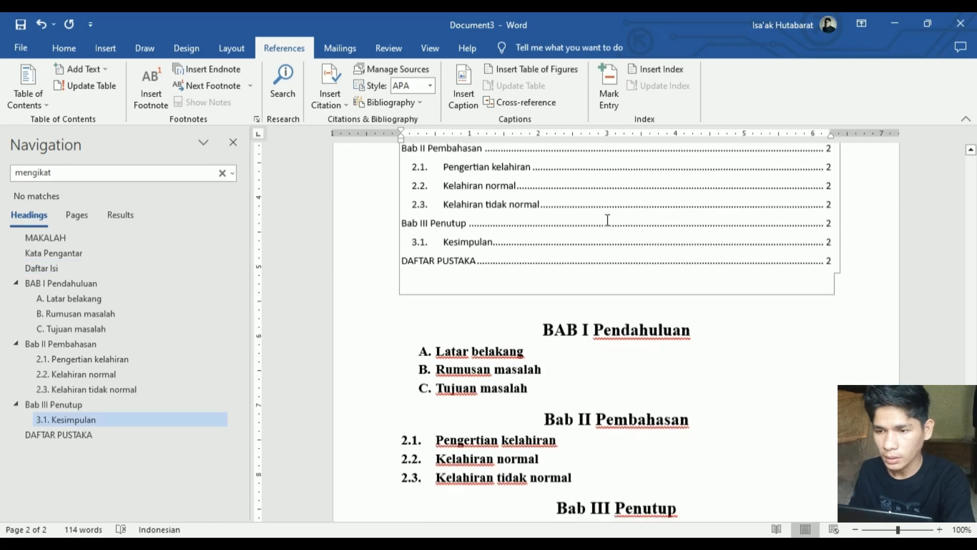
scroll(607, 220, up, 3)
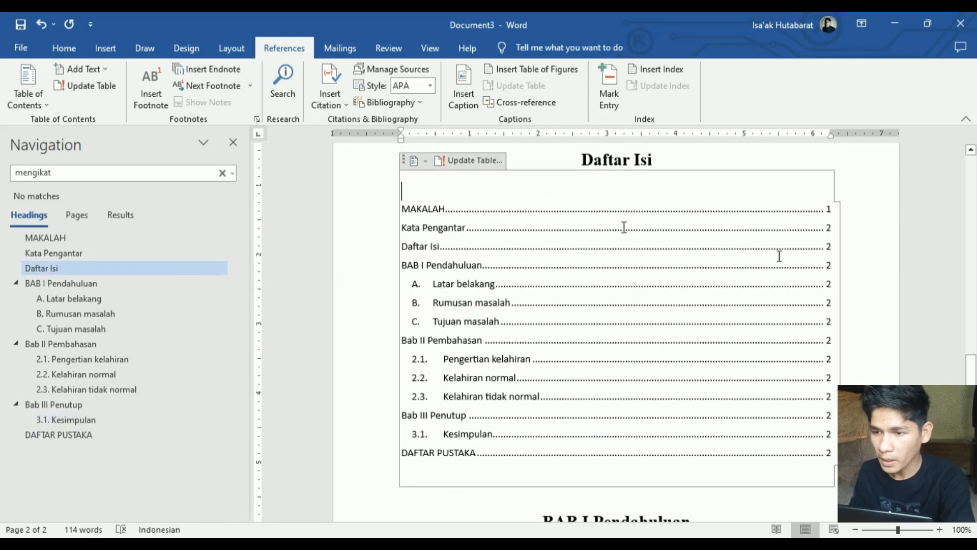
scroll(753, 219, down, 2)
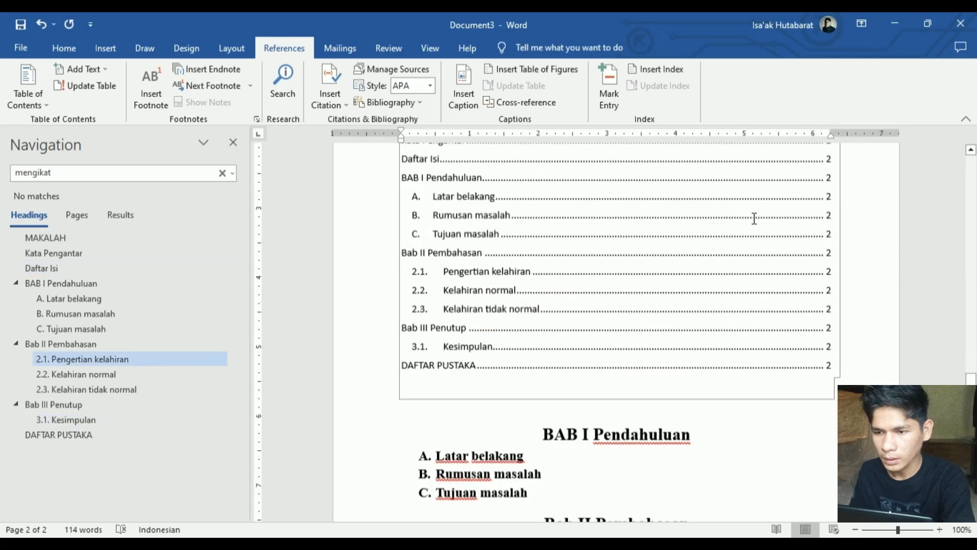
scroll(779, 231, up, 7)
scroll(650, 356, down, 5)
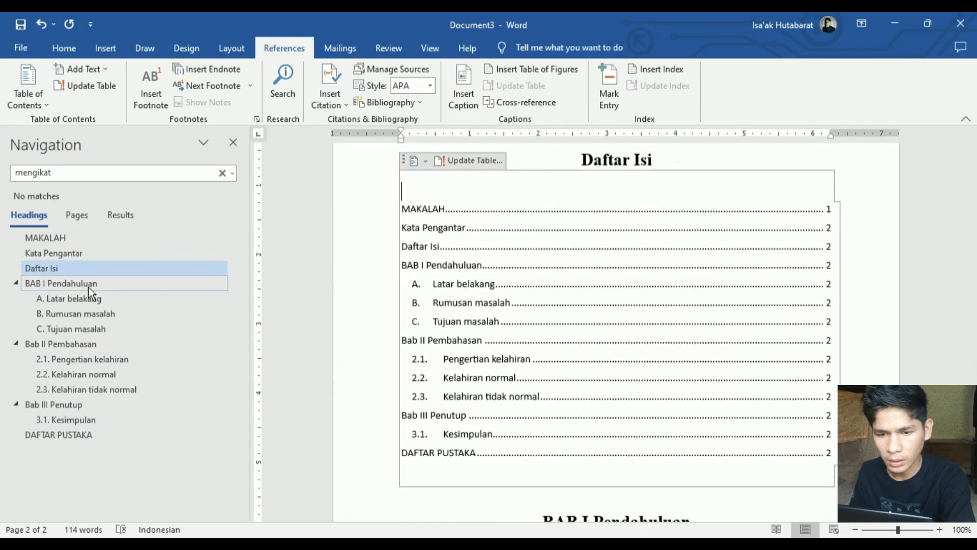
- Jump between the Bab I and Bab II headings using the heading outline, and return to view the table of contents
click(88, 286)
click(87, 312)
click(96, 298)
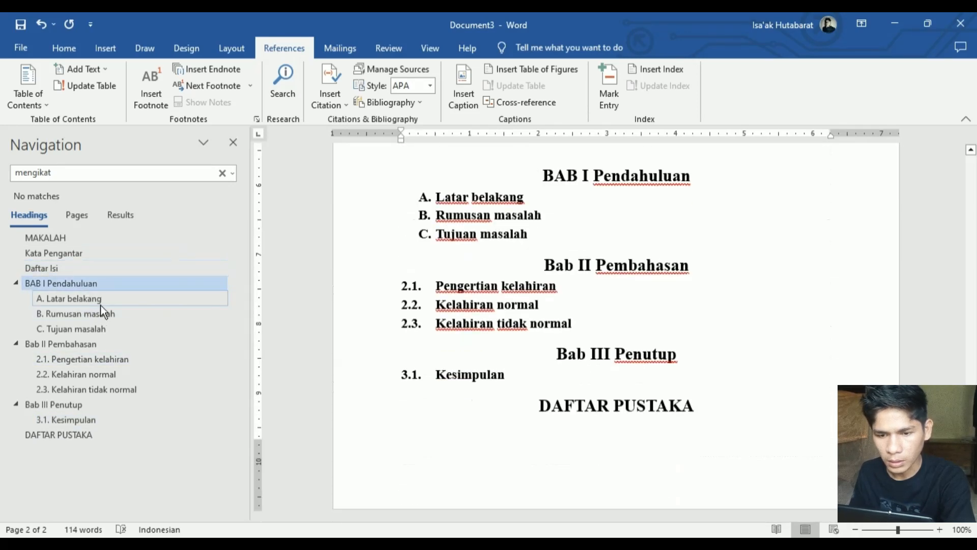
click(100, 329)
click(86, 388)
click(91, 377)
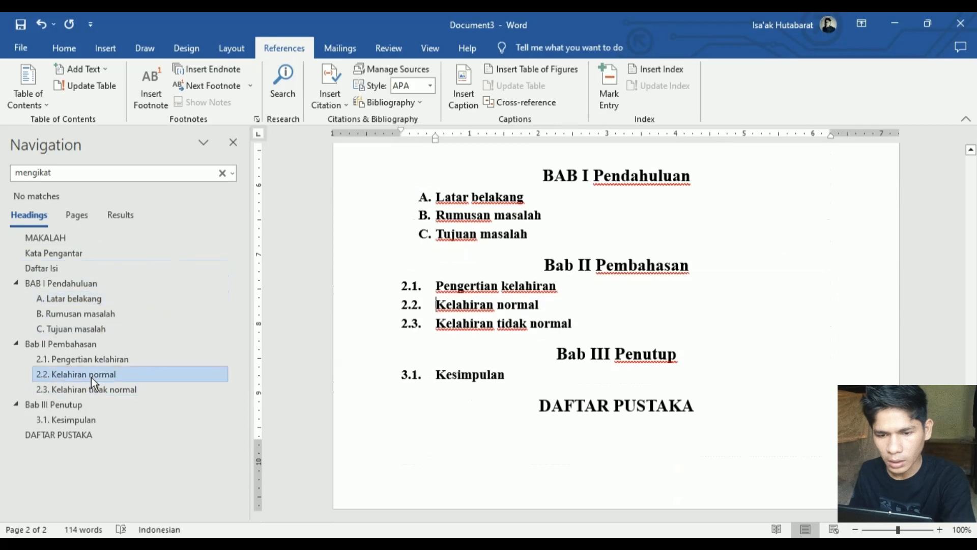
click(104, 358)
click(85, 341)
click(89, 332)
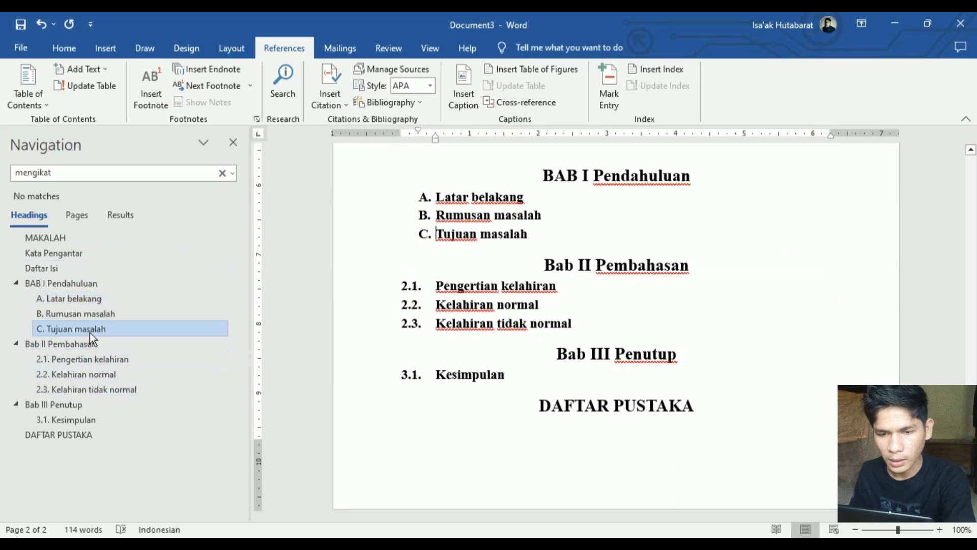
click(111, 315)
click(110, 295)
scroll(649, 338, up, 8)
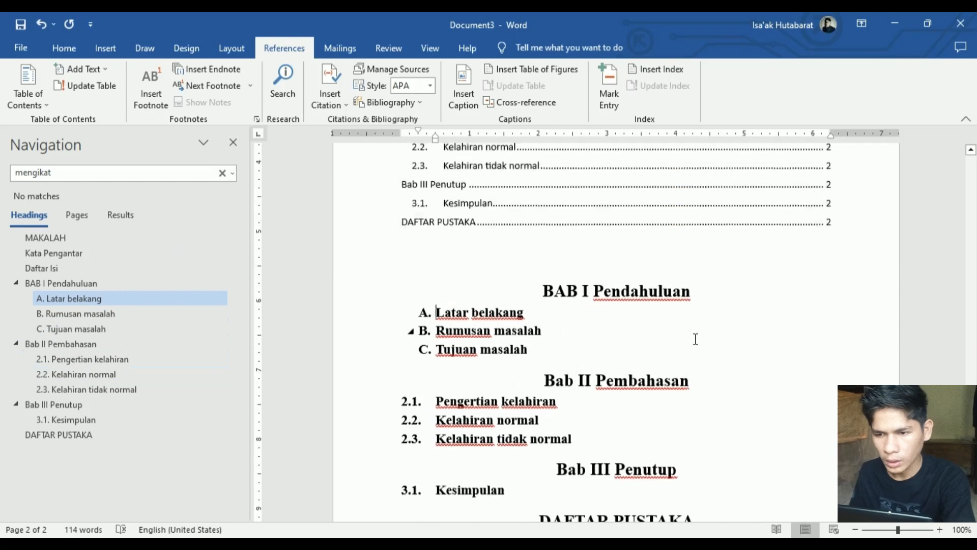
scroll(463, 344, up, 3)
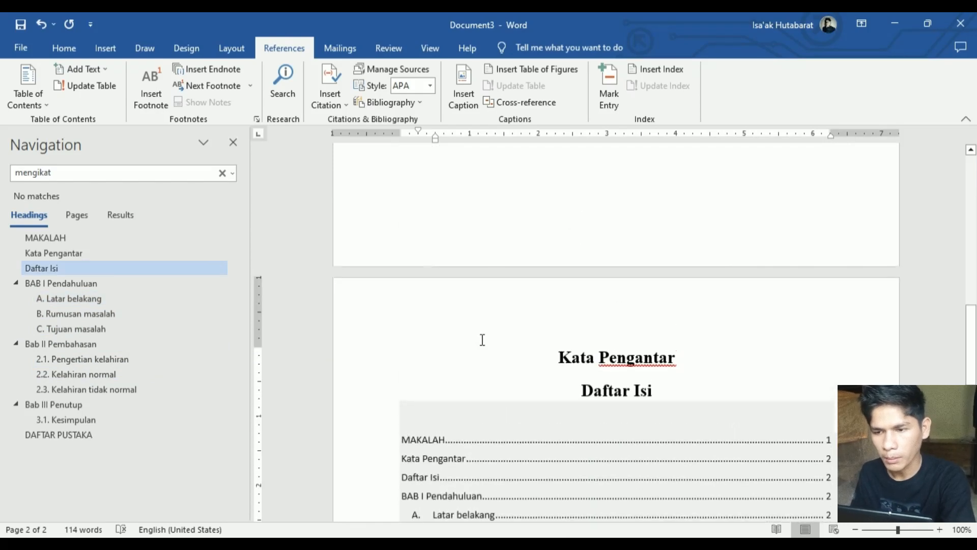
scroll(482, 341, down, 5)
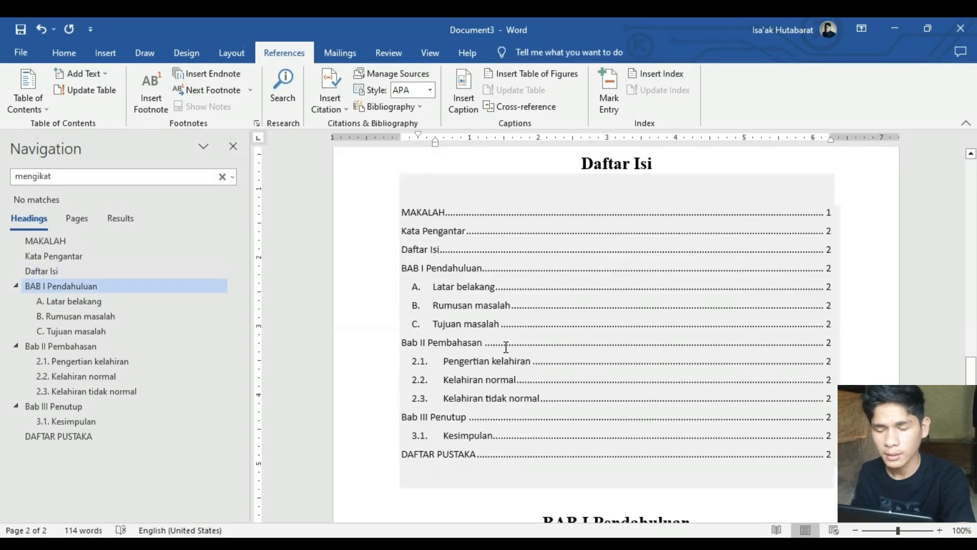